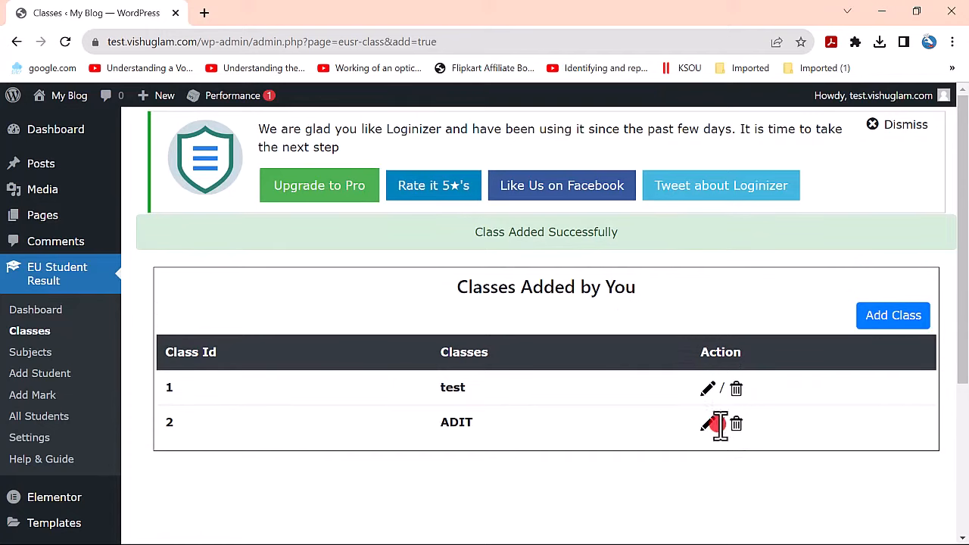
- Go to the EU Student Result plugin's Subjects page
click(40, 353)
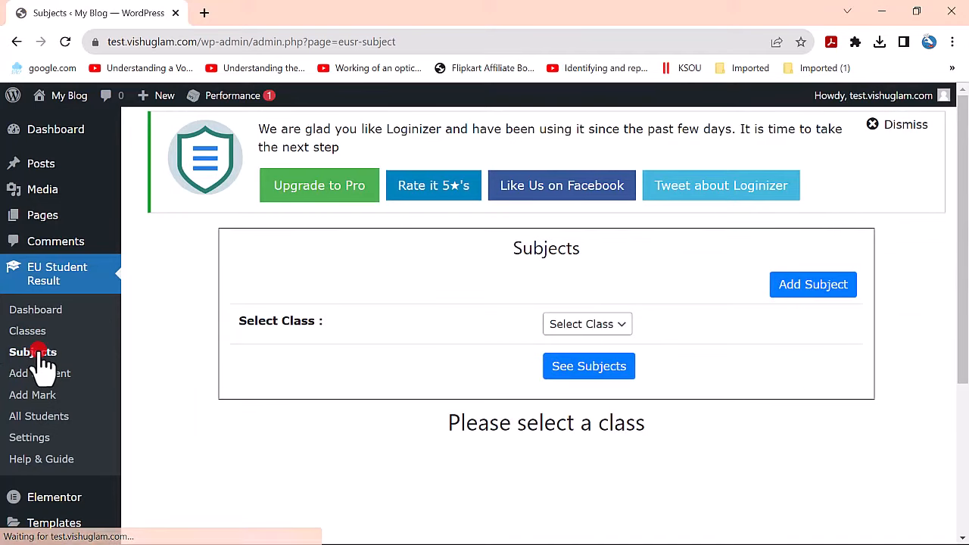
- View class ADIT and add subject Ms Word to it with pass mark 40
click(622, 326)
click(590, 369)
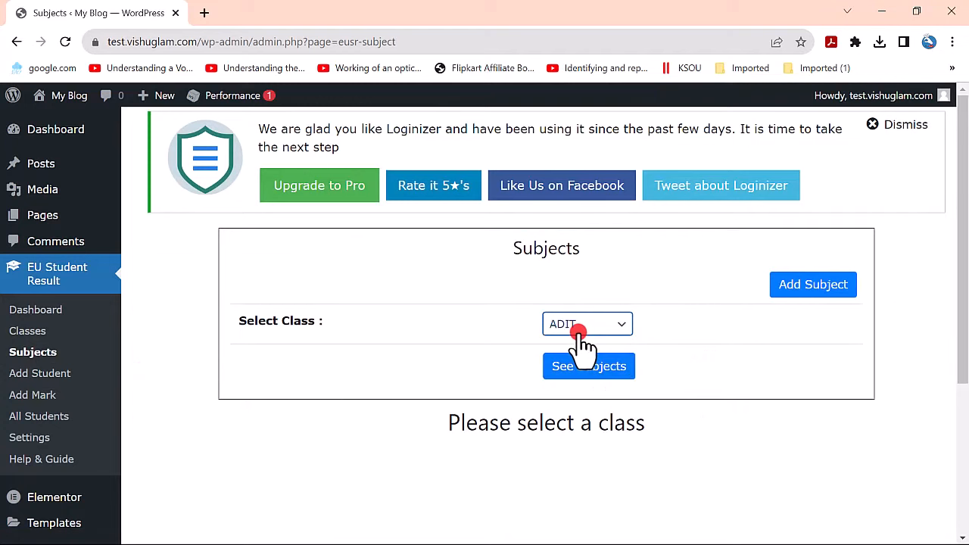
click(823, 285)
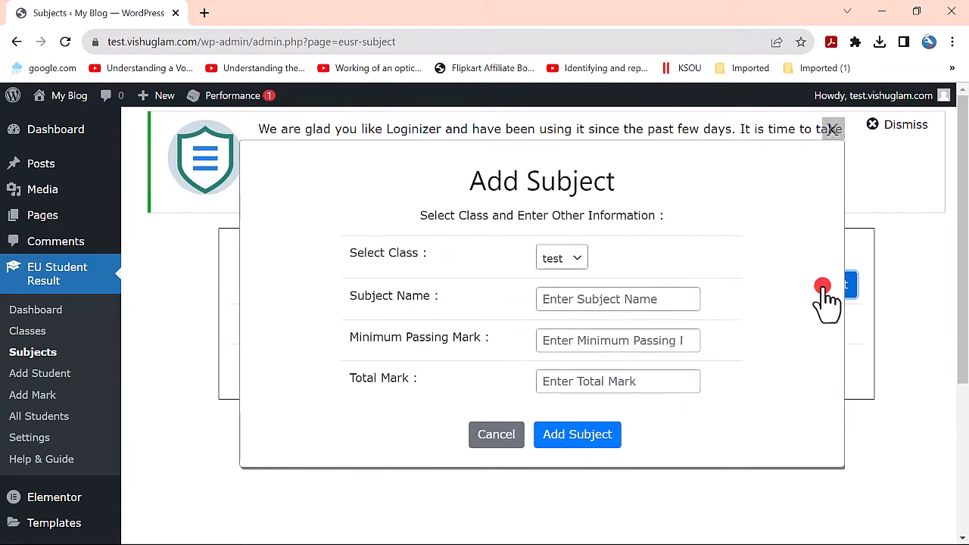
click(567, 259)
click(564, 286)
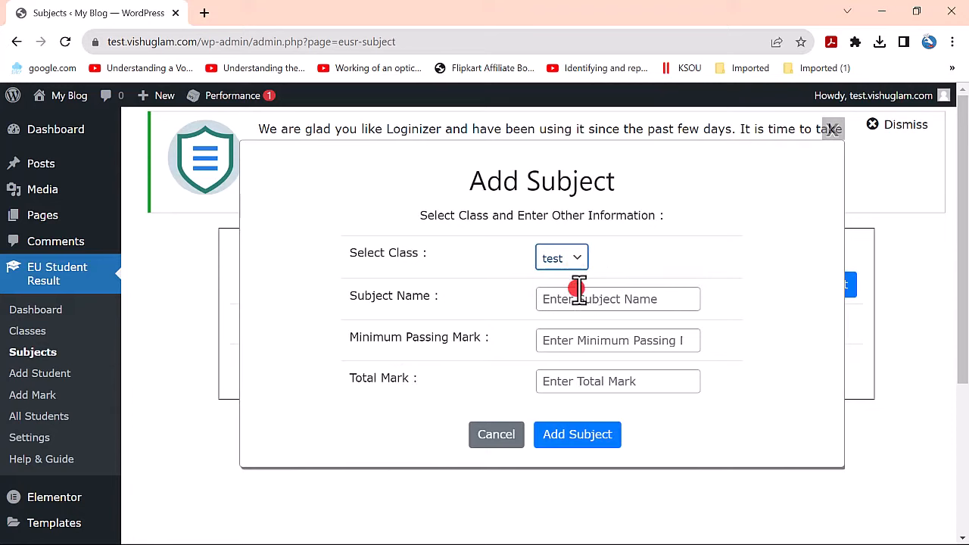
click(604, 301)
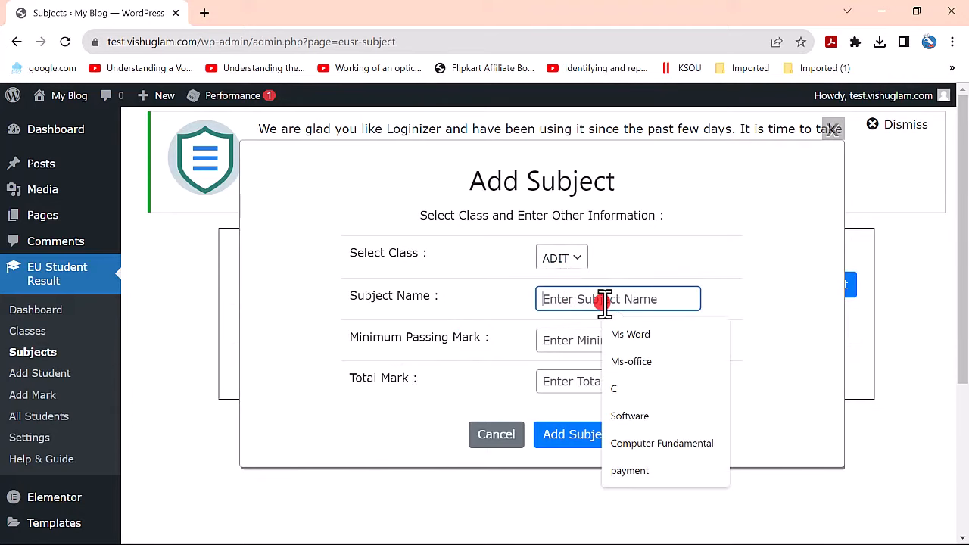
text(Ms Wor)
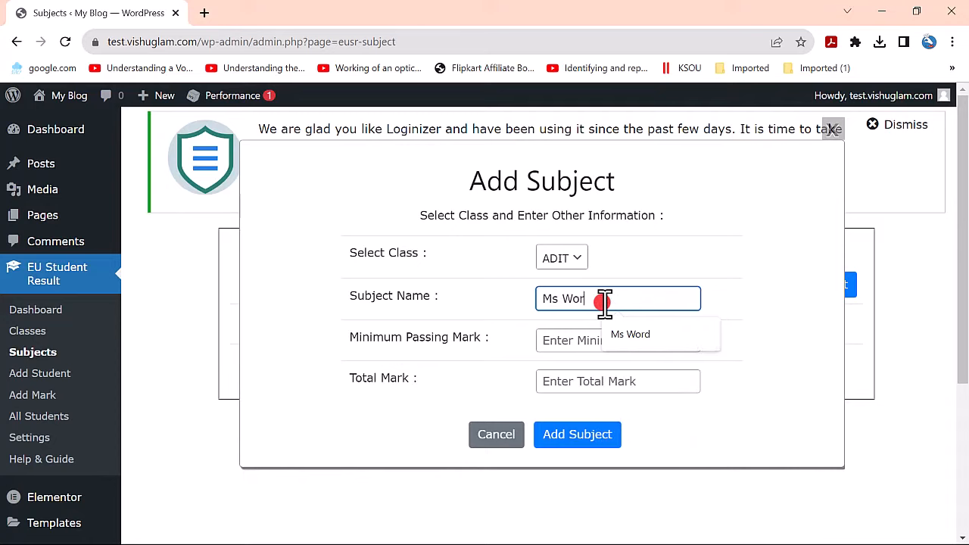
text(d)
click(573, 342)
text(40)
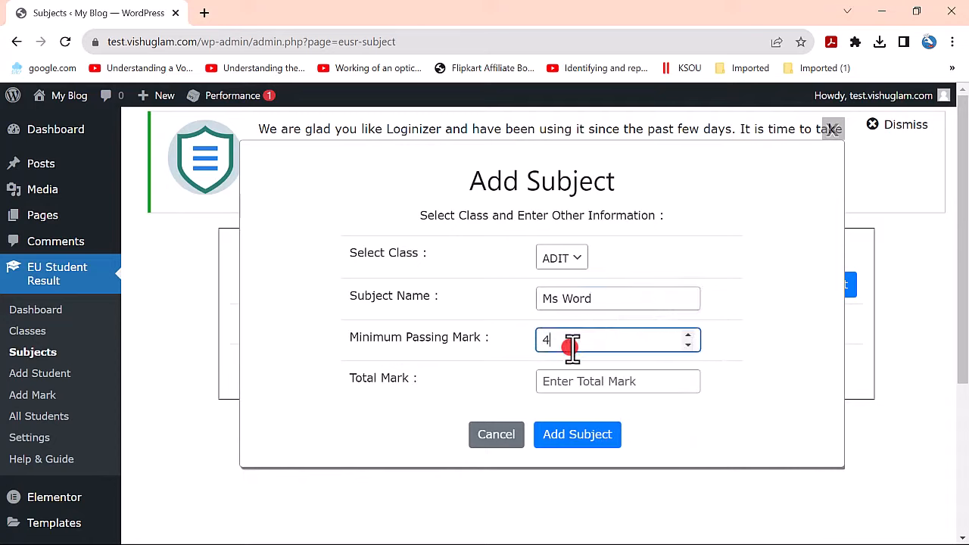
click(580, 384)
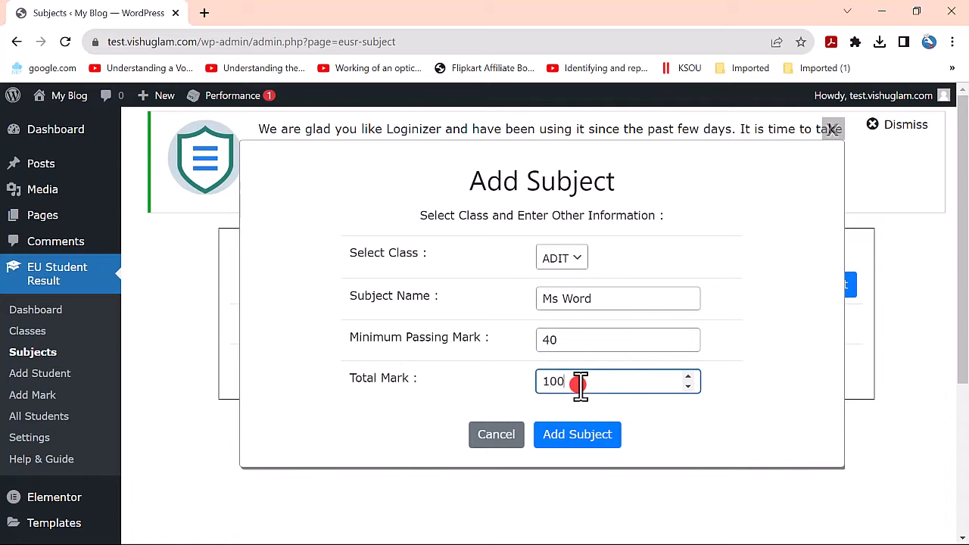
click(577, 436)
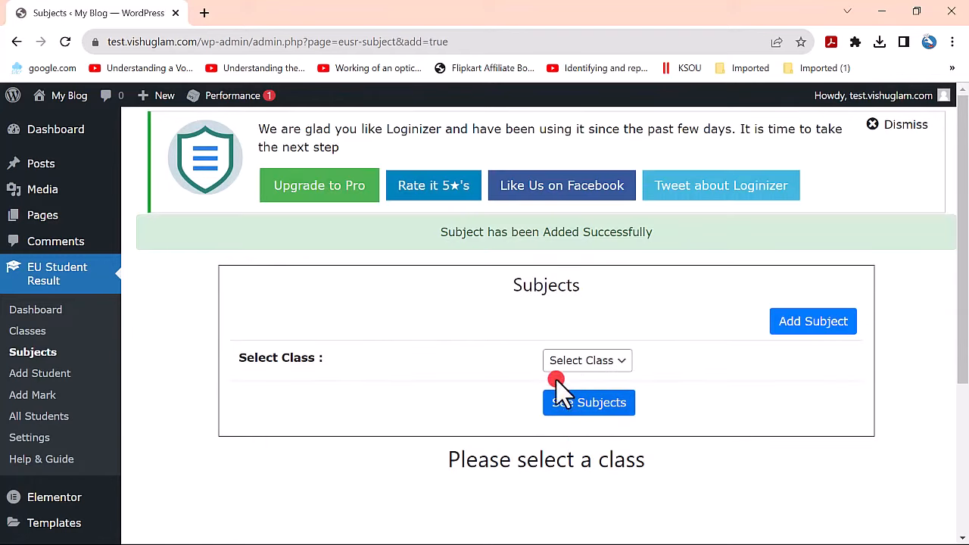
- Add subject Excel to class ADIT with pass mark 40
click(793, 327)
click(580, 246)
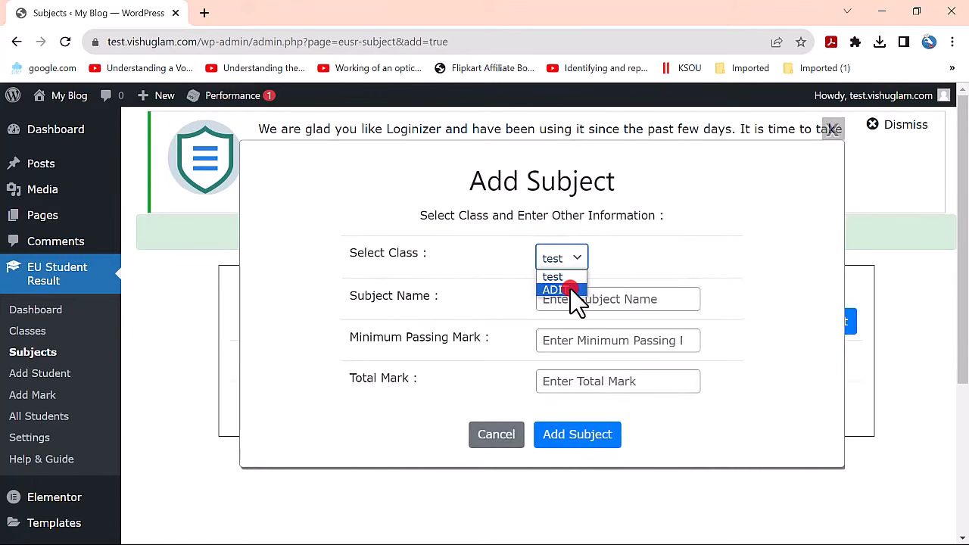
click(573, 288)
click(569, 301)
text(Ex)
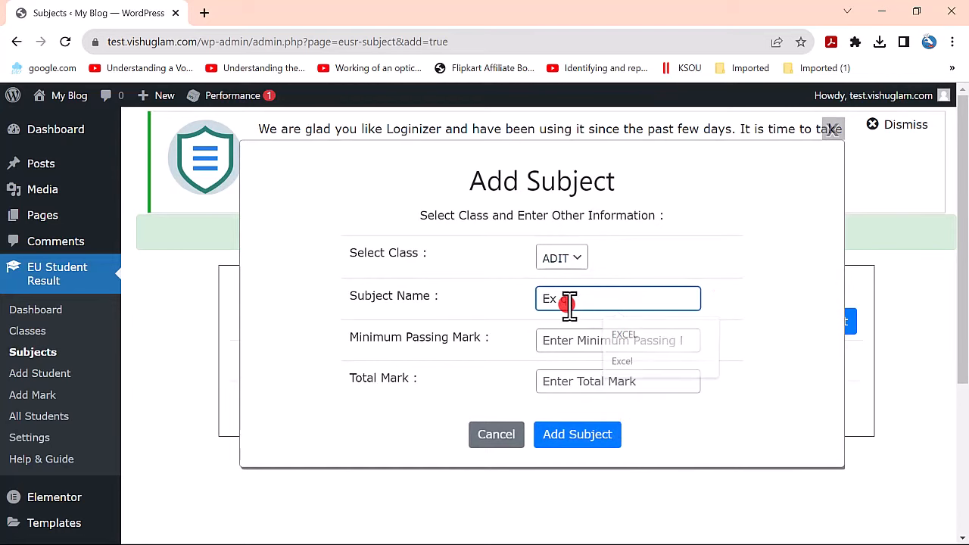
text(cel)
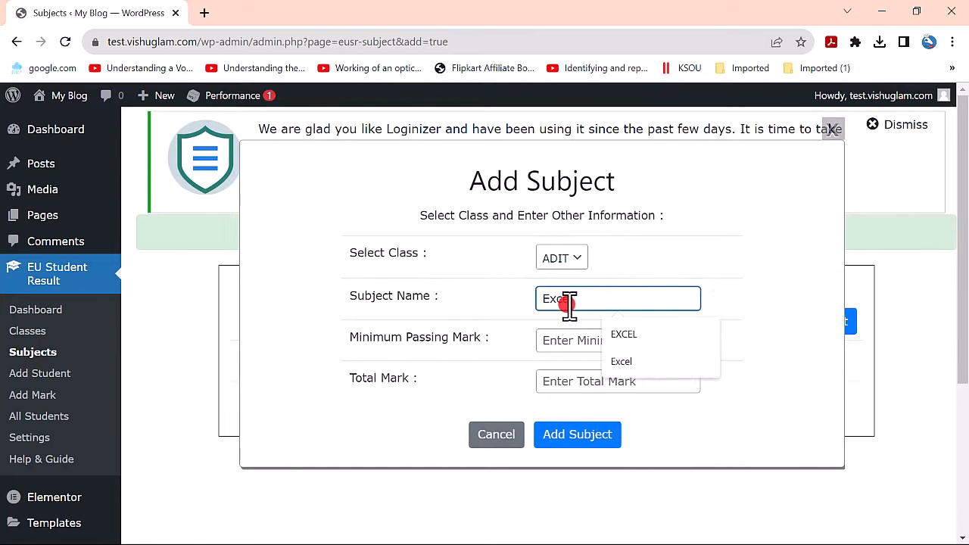
click(553, 340)
text(4)
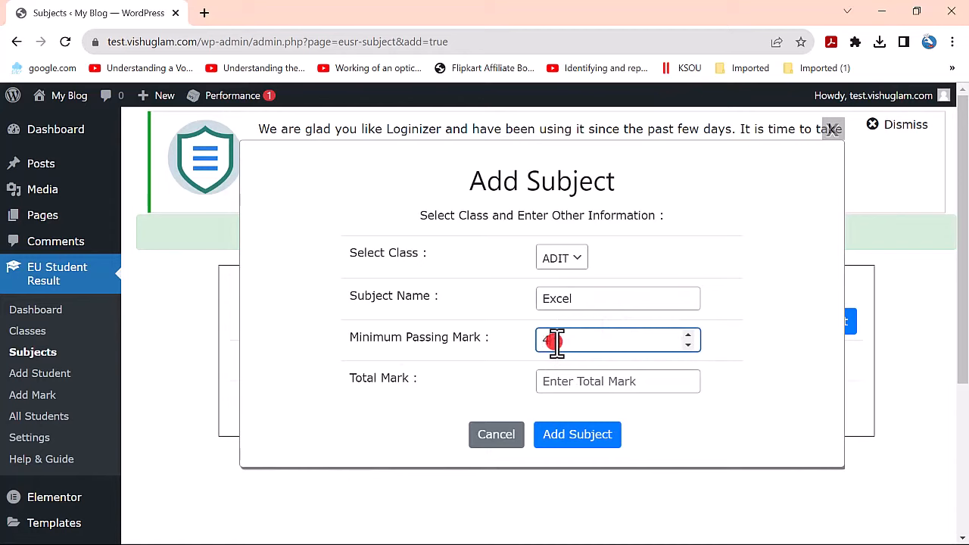
text(0)
click(564, 380)
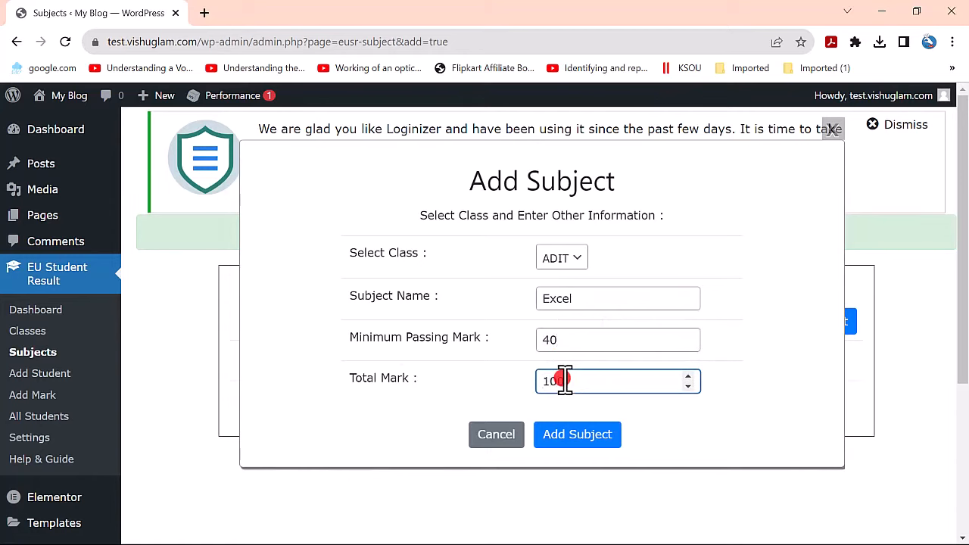
click(571, 437)
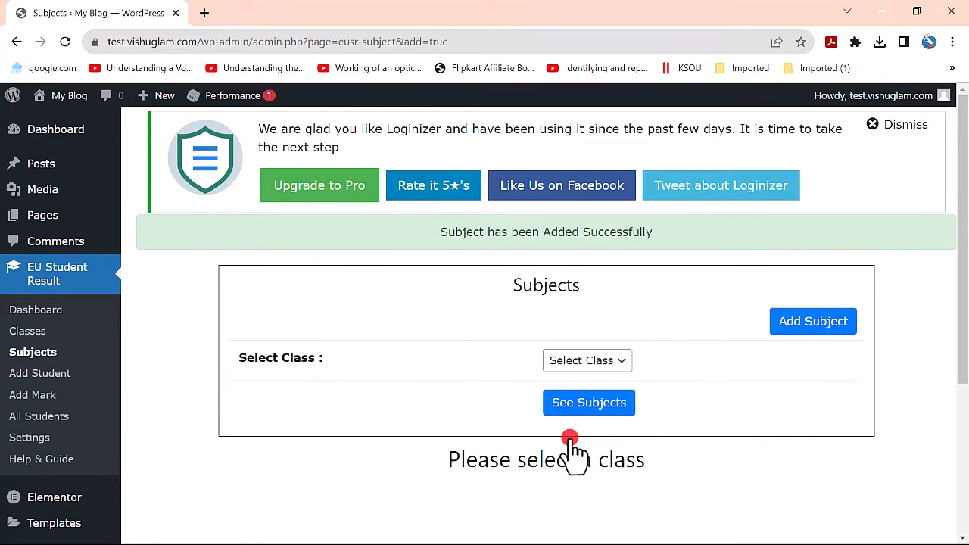
- Add subject PowerPoint to class ADIT with pass mark 40 and total 100
click(824, 326)
click(569, 261)
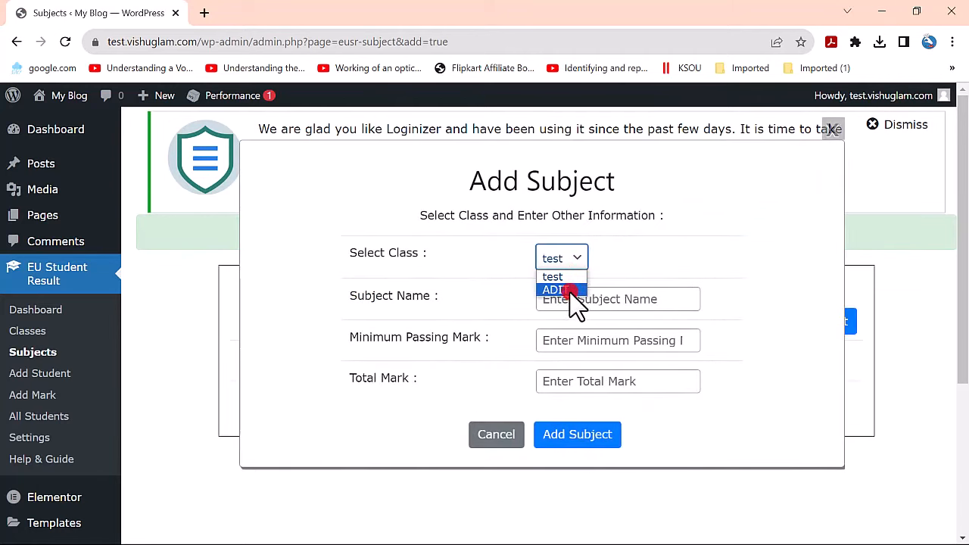
click(568, 288)
click(614, 301)
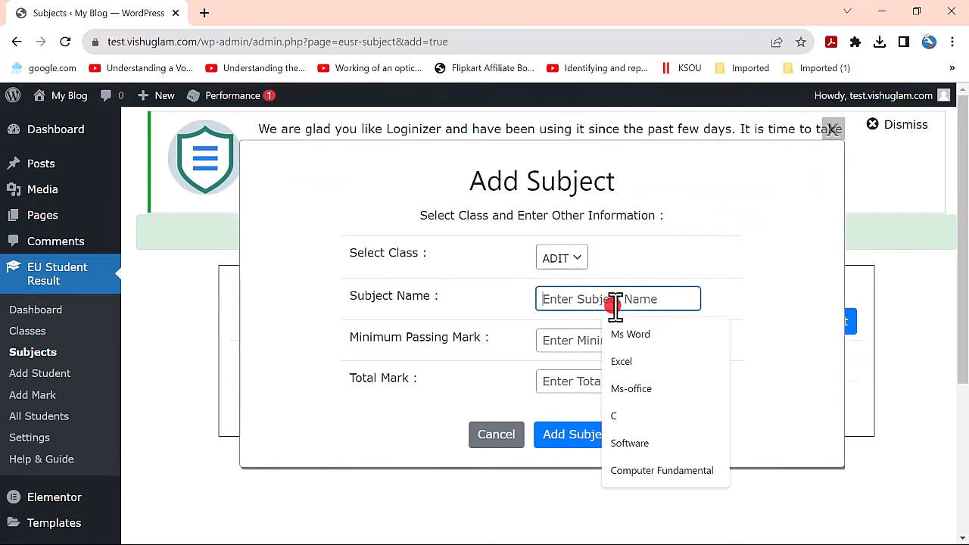
text(PowerPoint)
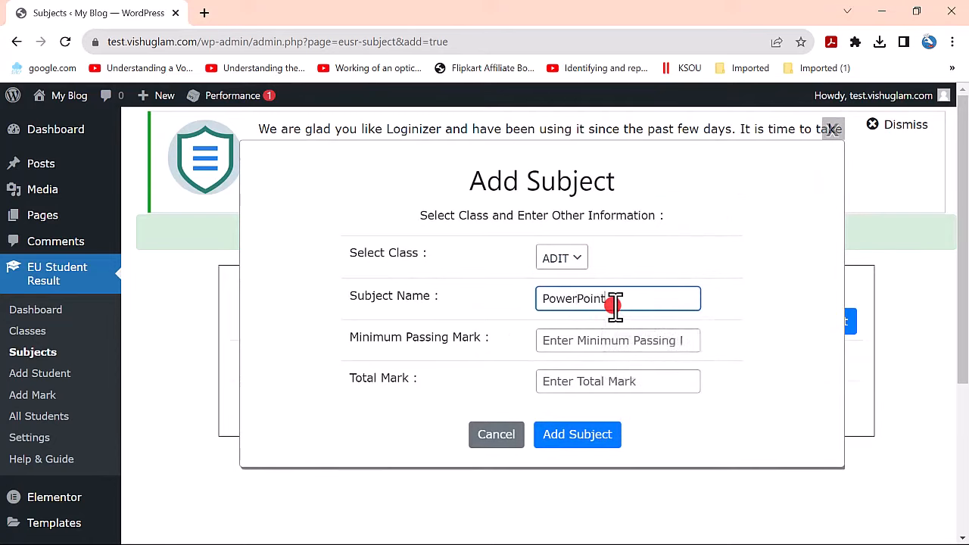
click(604, 342)
text(40)
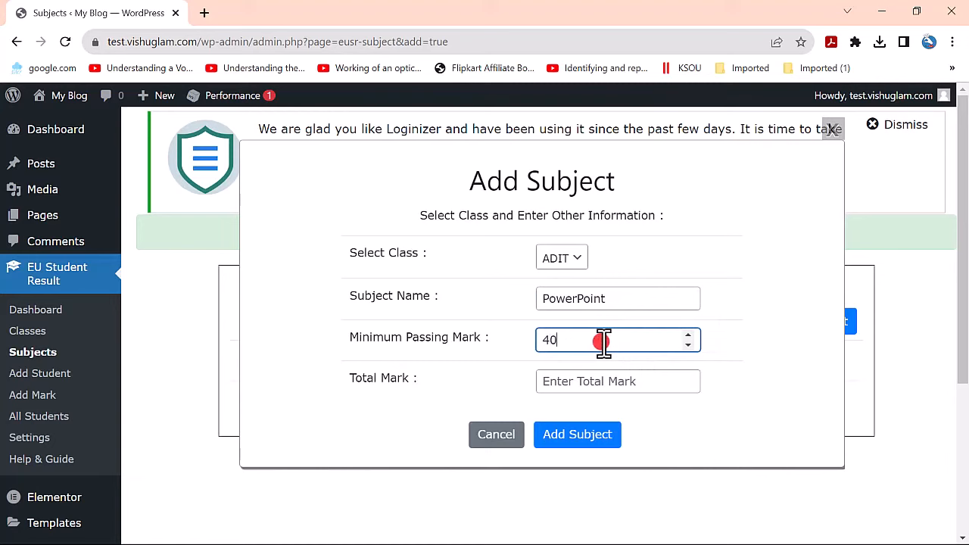
key(Tab)
text(100)
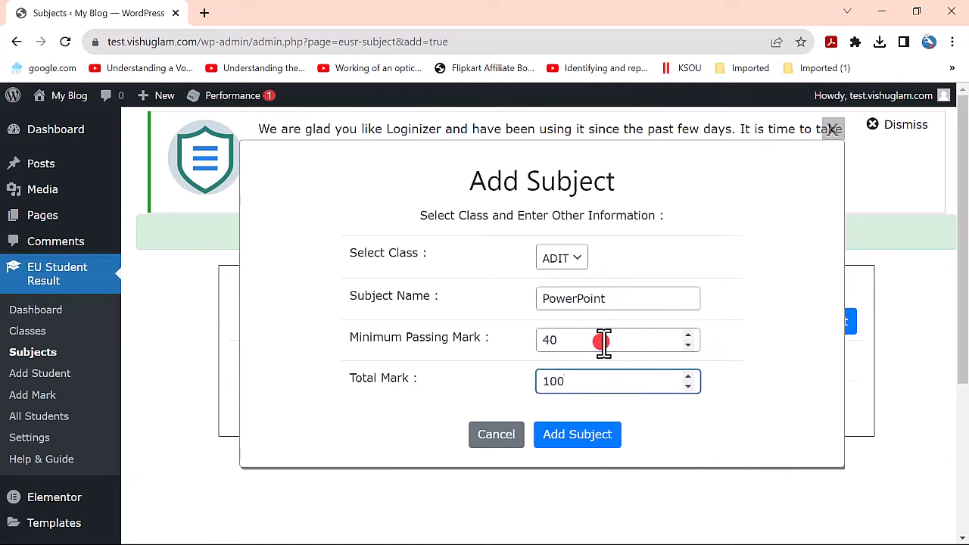
click(591, 436)
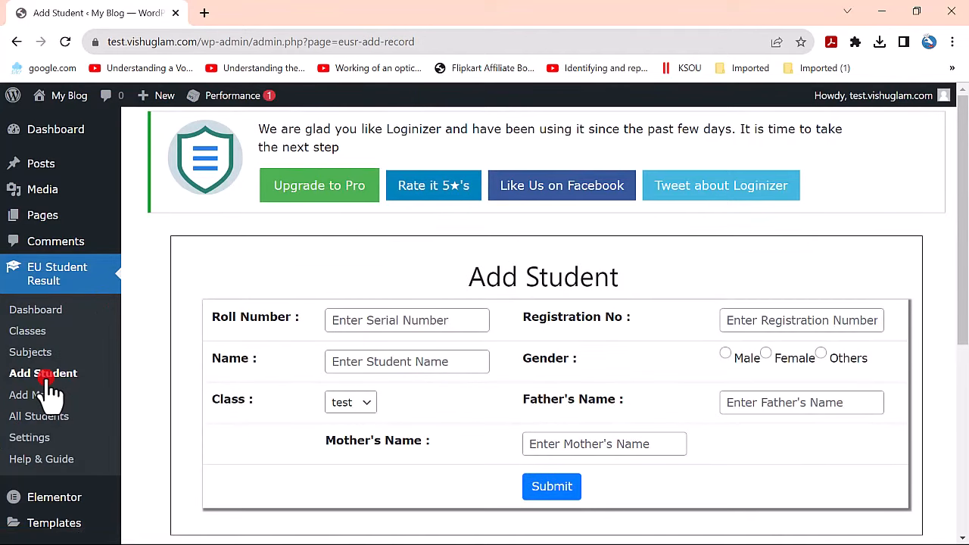
- Enter roll number 1001 and registration number 5000 for the new student
click(336, 318)
click(414, 355)
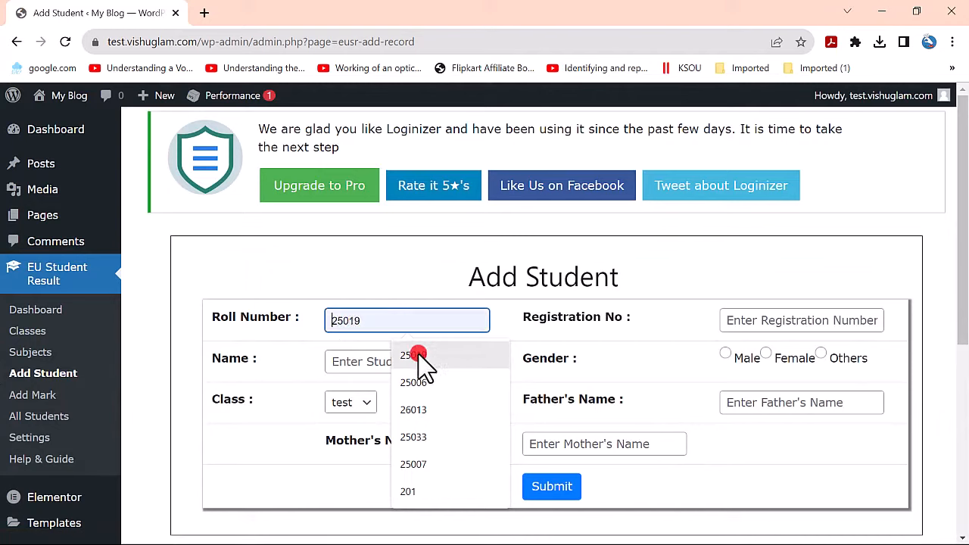
click(952, 495)
click(368, 319)
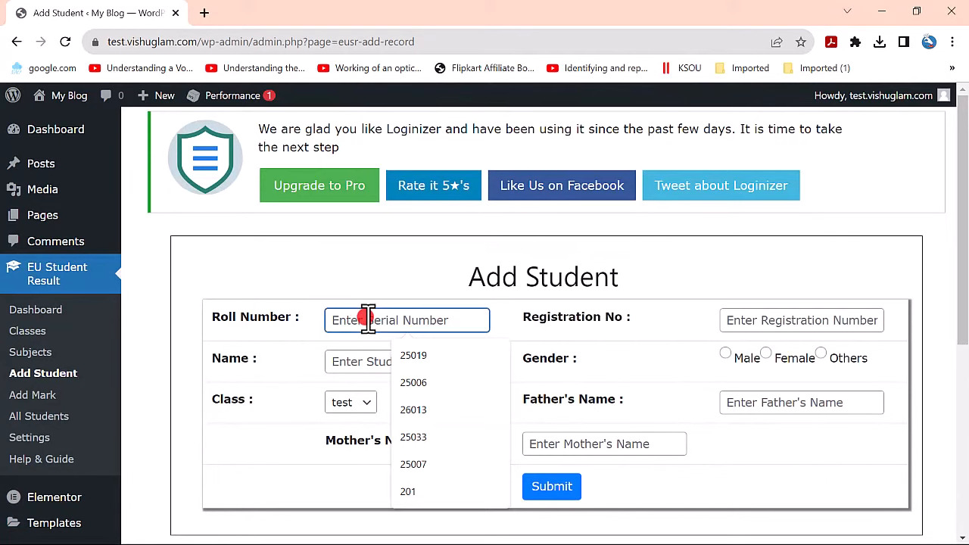
text(1001)
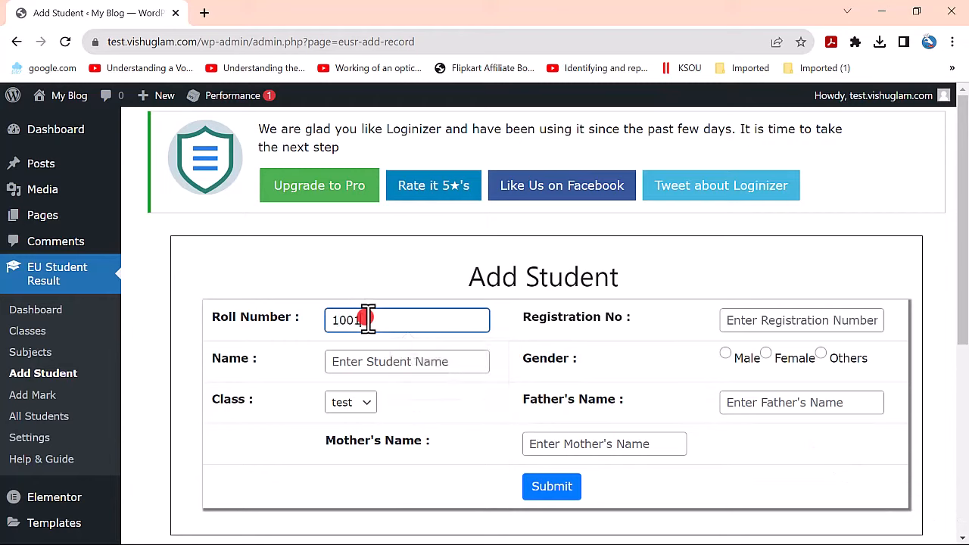
click(847, 317)
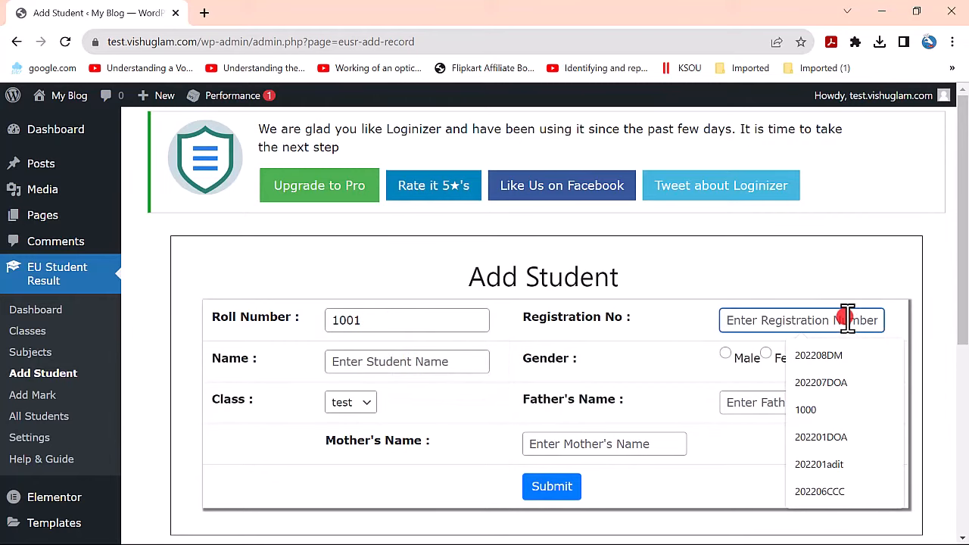
text(10)
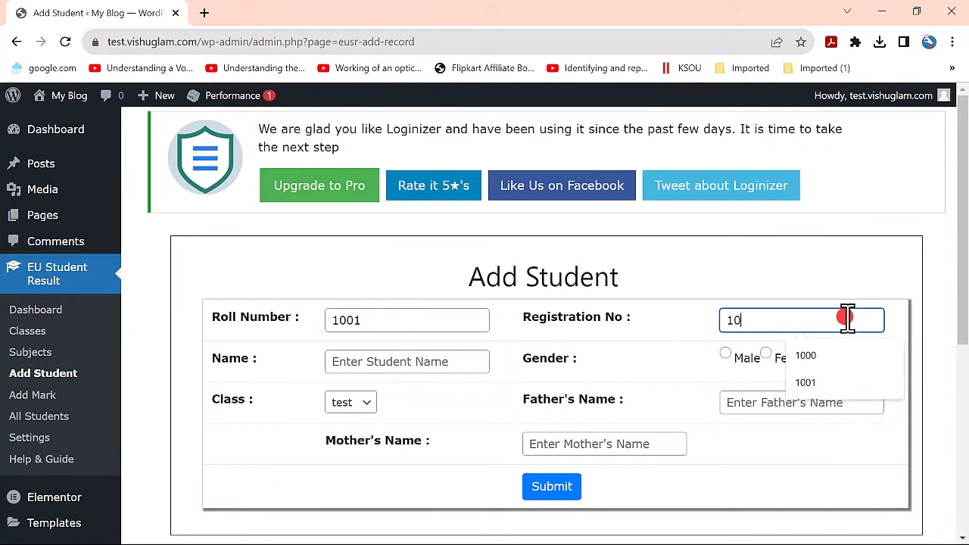
key(BackSpace)
key(BackSpace)
text(5000)
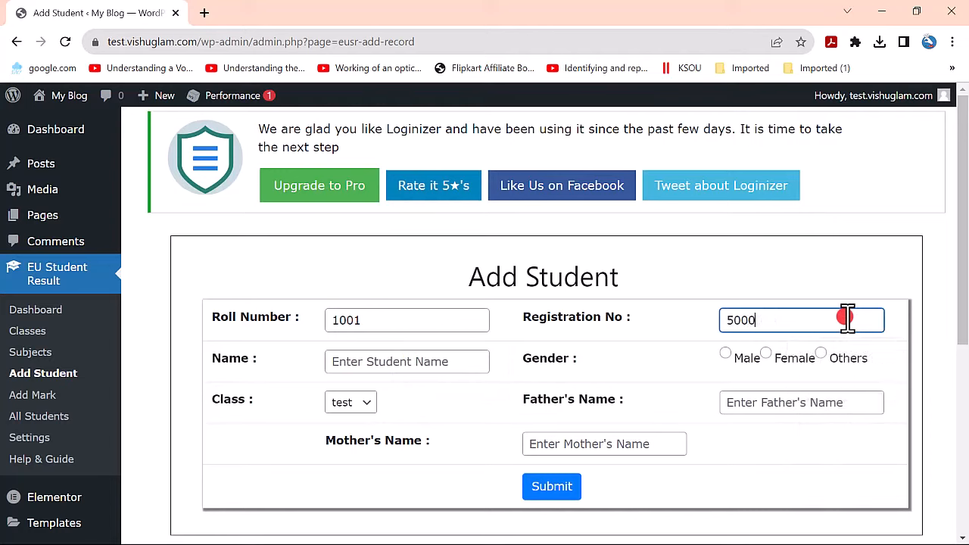
- Enter the student's name, set gender to Male and class to ADIT
click(477, 367)
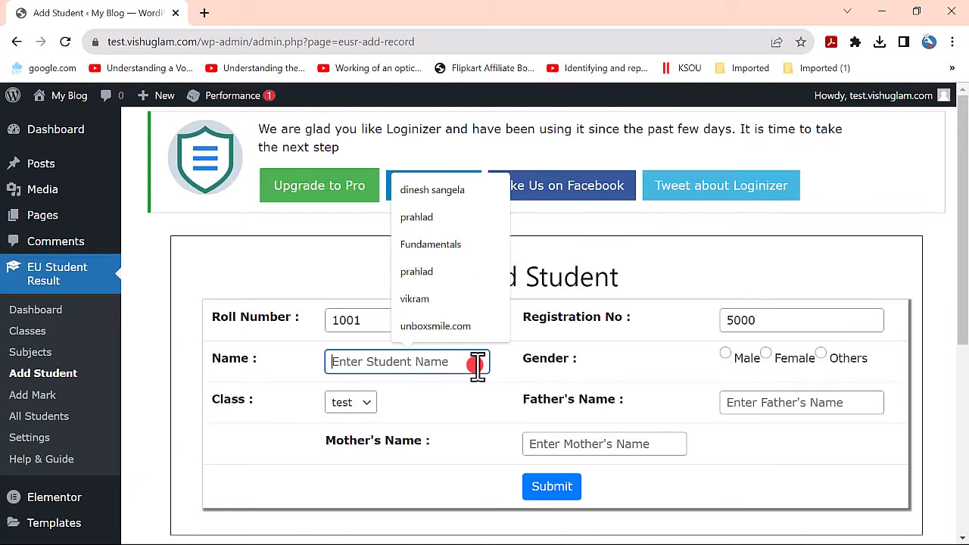
text(Xyz)
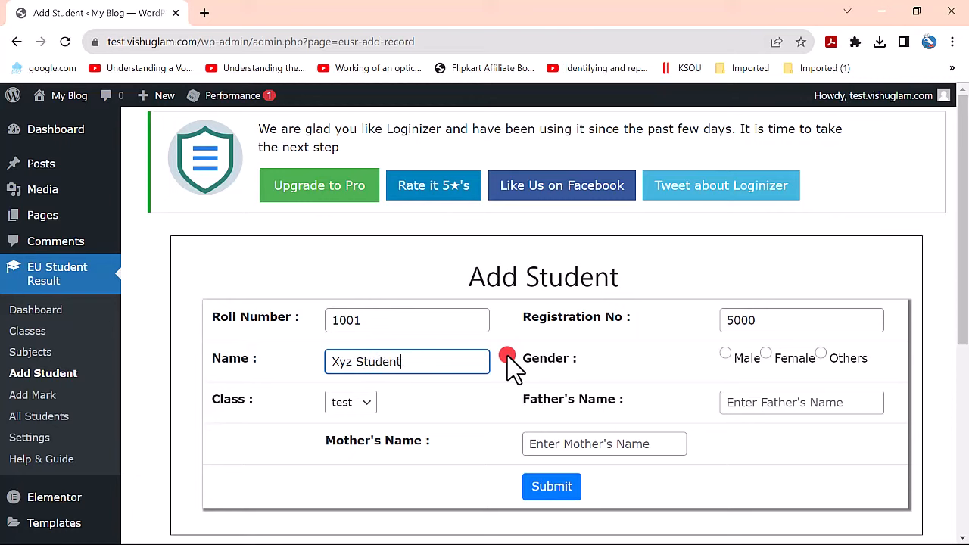
text( Student)
drag(459, 359, 281, 361)
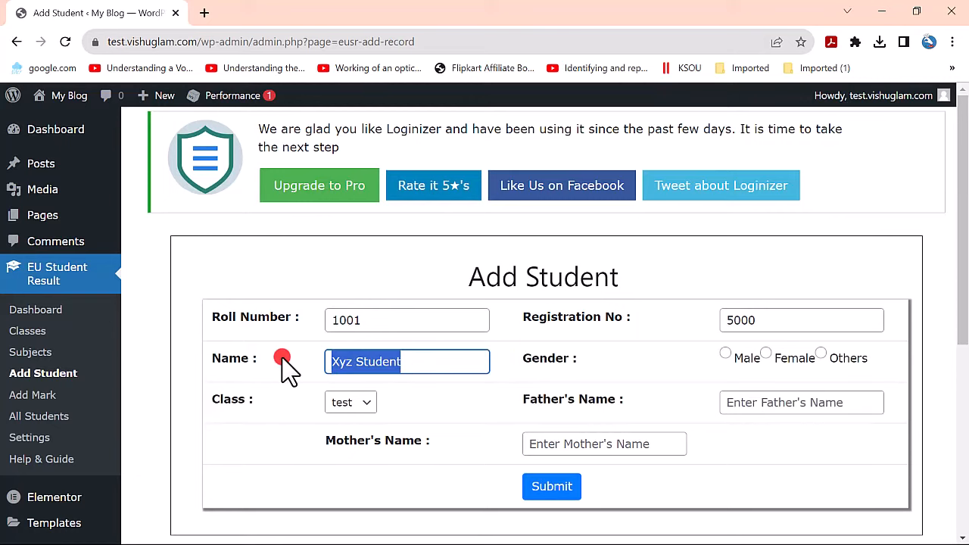
click(724, 356)
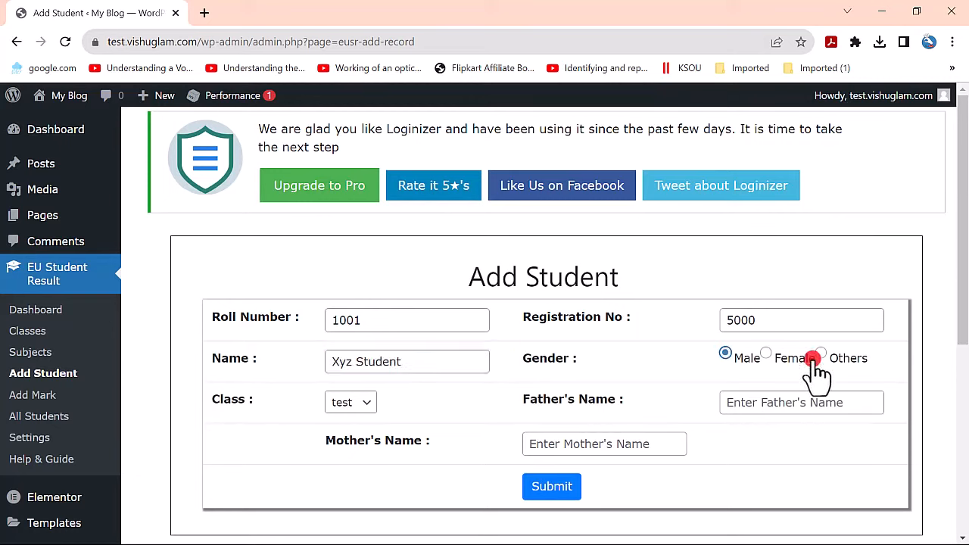
click(371, 408)
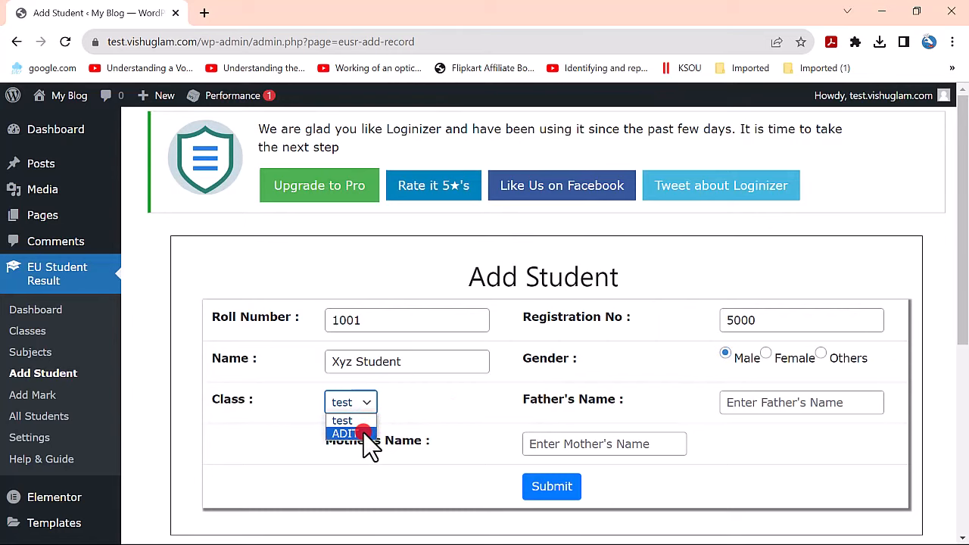
click(364, 434)
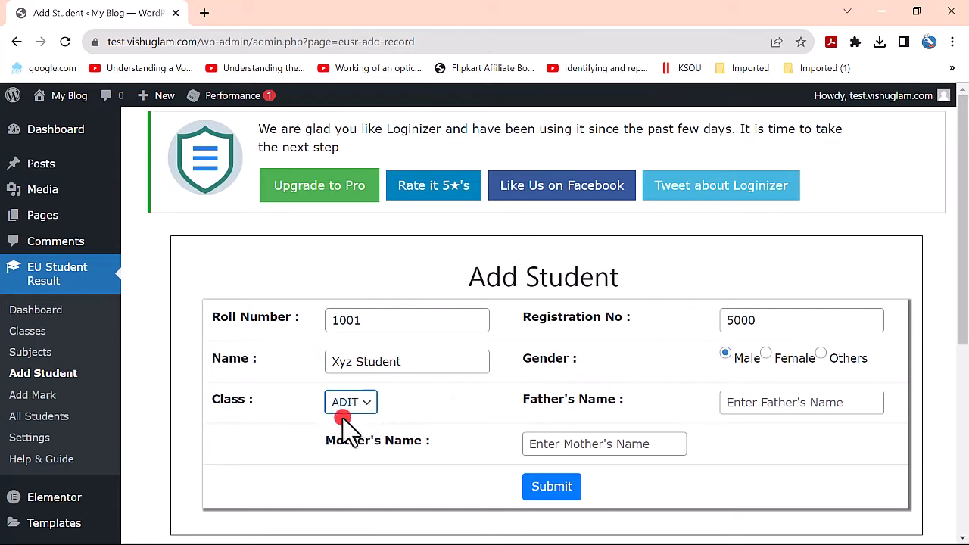
- Fill in the father's and mother's names and submit the student record
click(807, 405)
text(xxx)
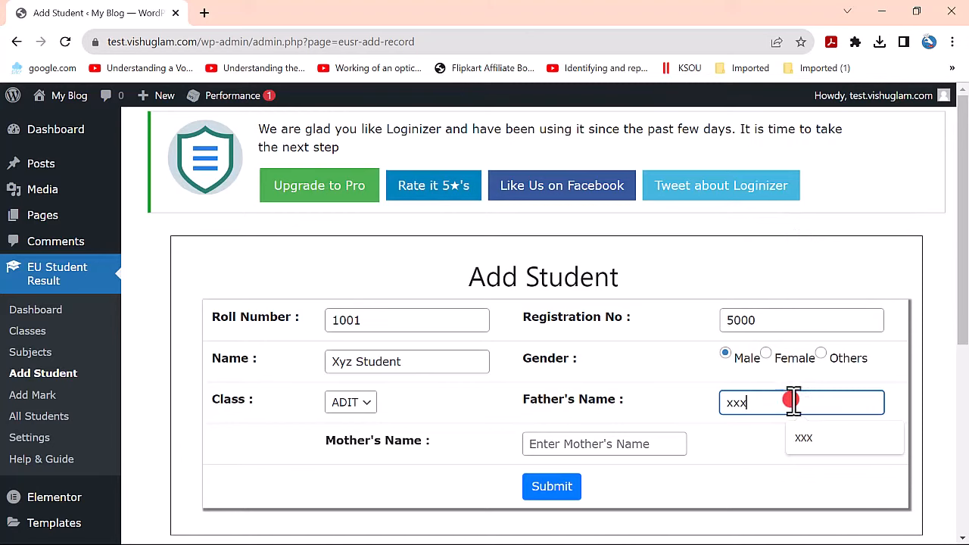
click(607, 444)
text(yyyy)
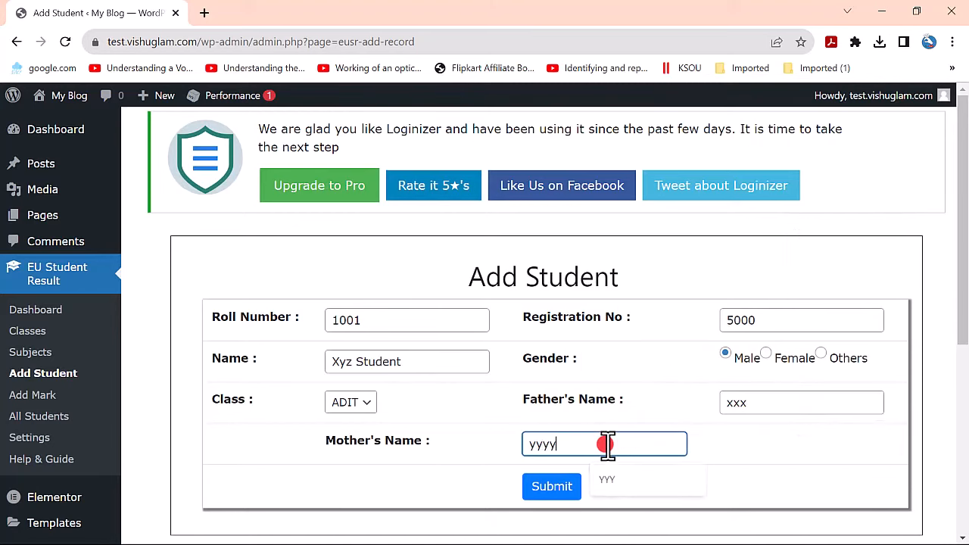
click(415, 496)
scroll(750, 378, down, 1)
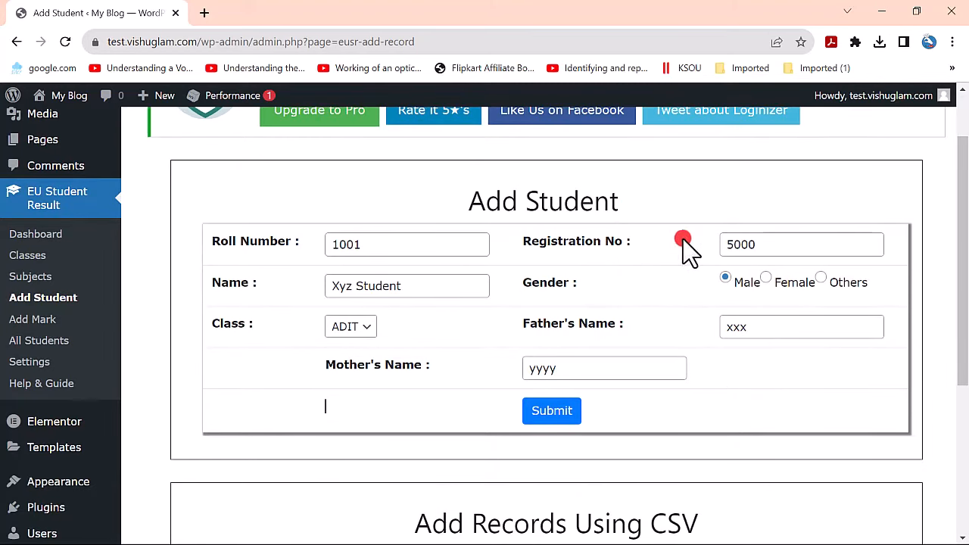
click(553, 414)
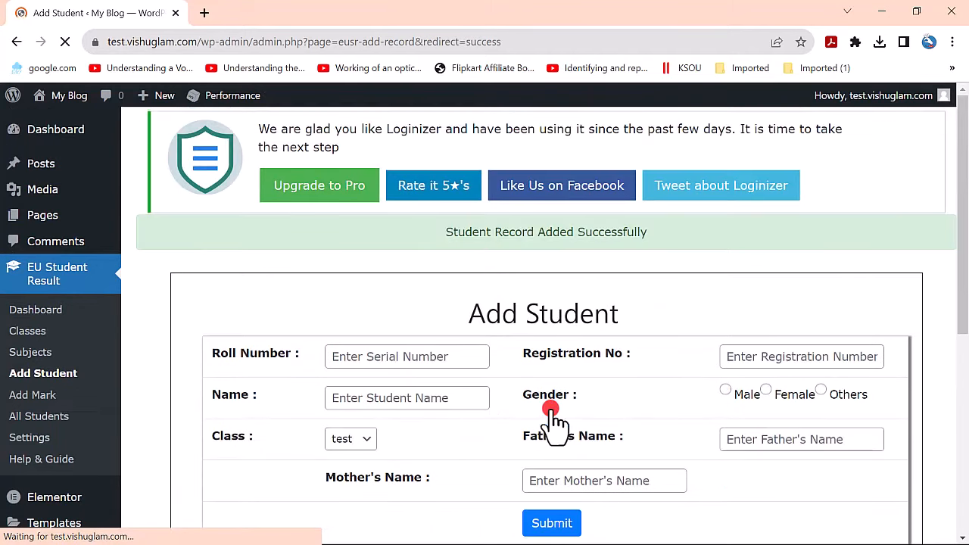
- Select class ADIT on the Add Mark page to list the student with roll 1001
scroll(545, 408, down, 1)
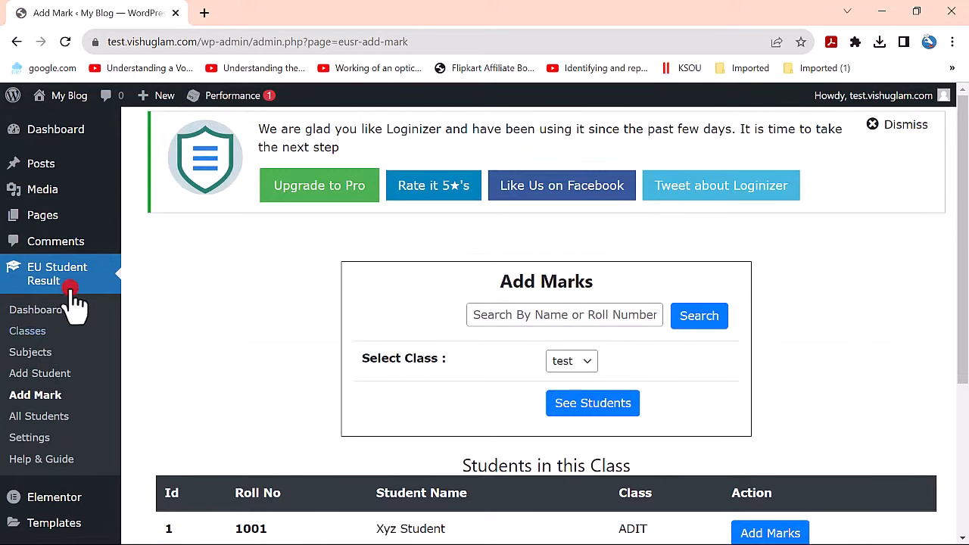
scroll(242, 350, down, 1)
scroll(588, 303, down, 2)
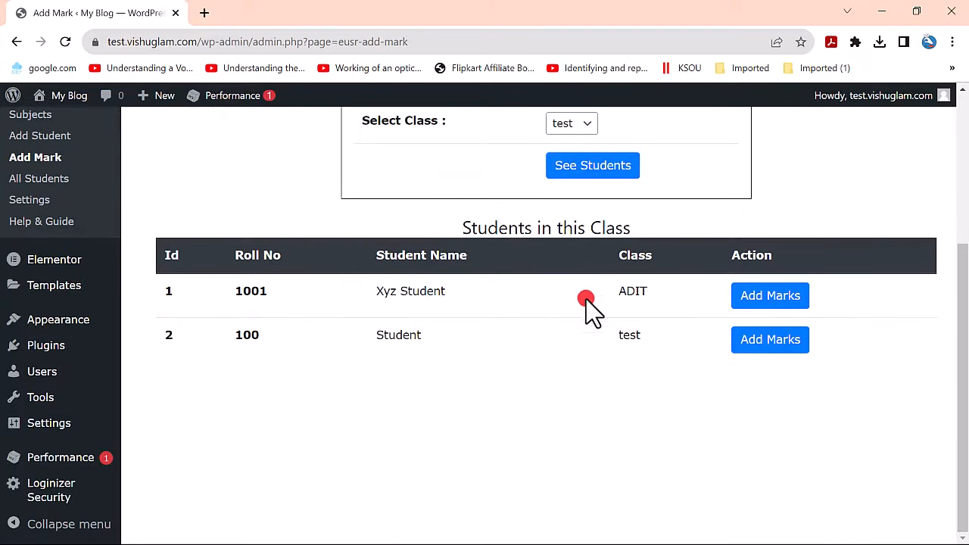
scroll(571, 395, up, 3)
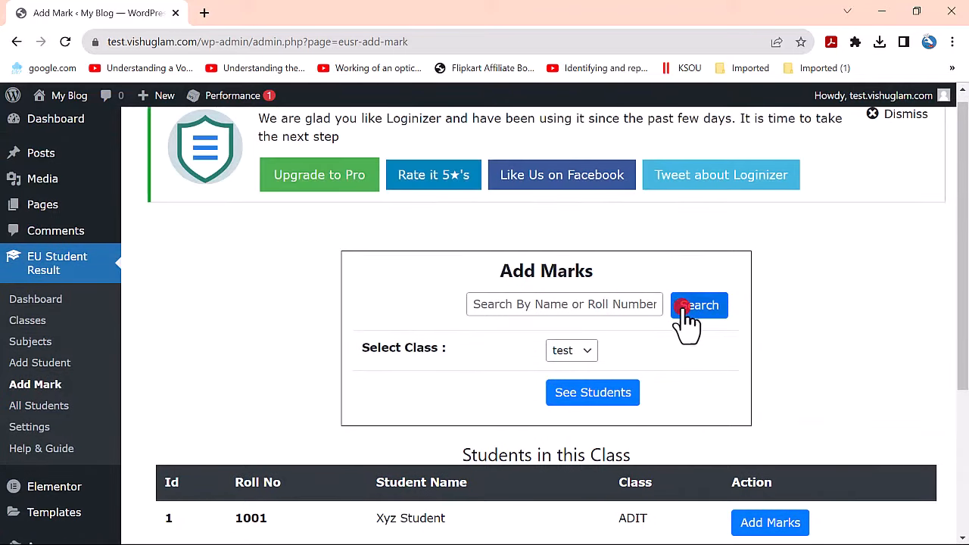
click(493, 304)
click(868, 331)
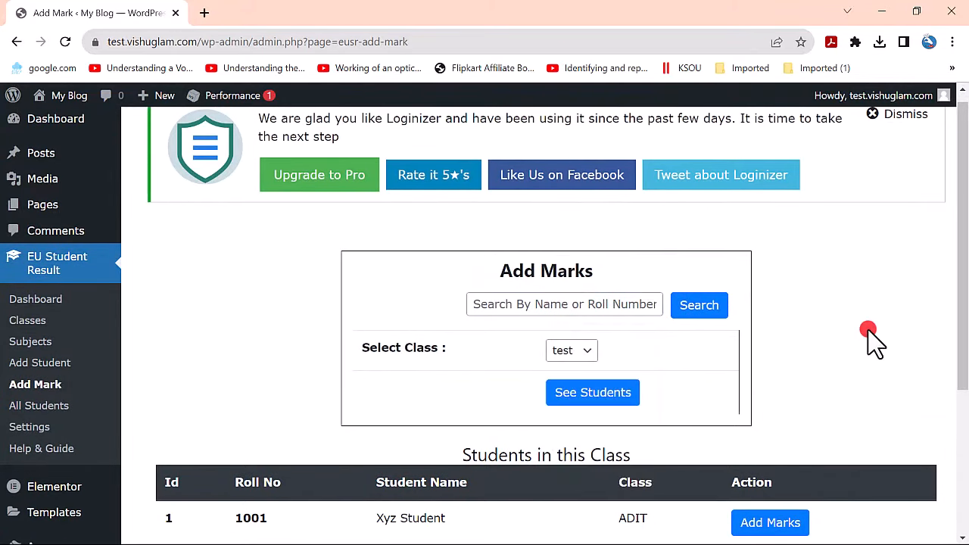
click(574, 352)
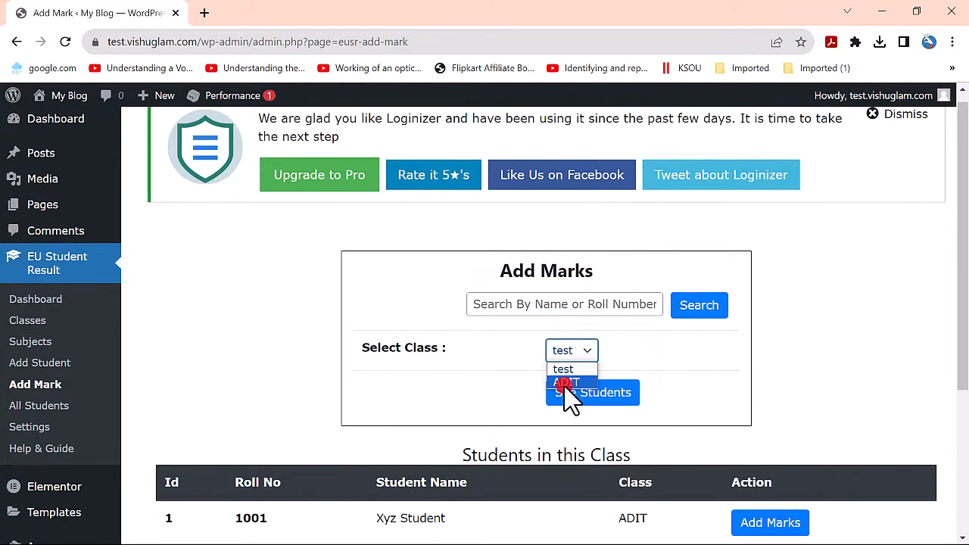
click(570, 382)
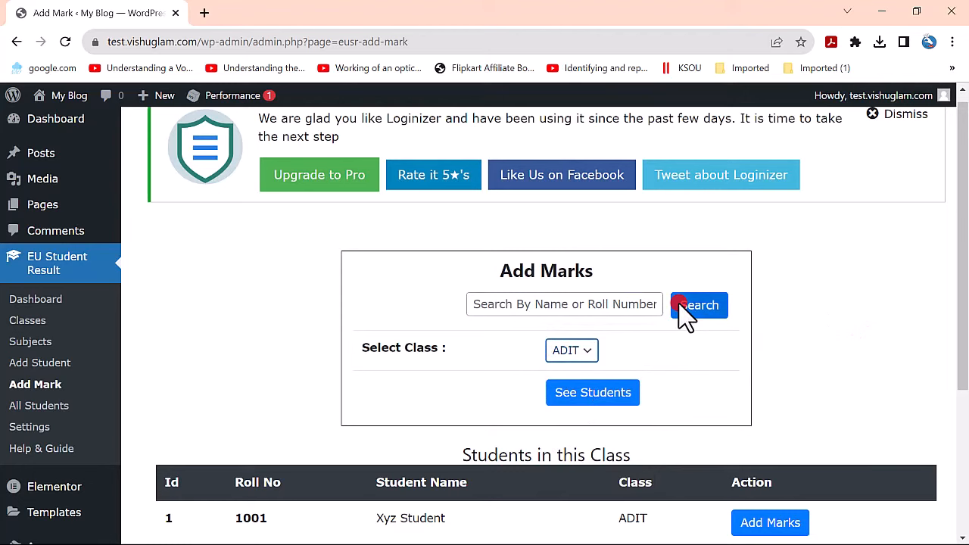
scroll(683, 311, down, 3)
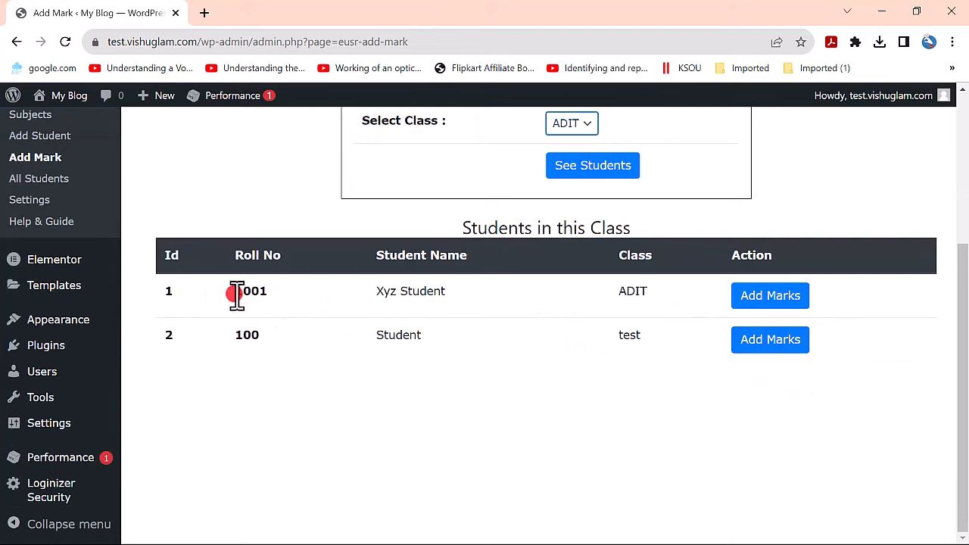
drag(235, 292, 657, 291)
- Enter marks 78 for Ms Word, 67 for Excel and 89 for PowerPoint, then save
click(771, 301)
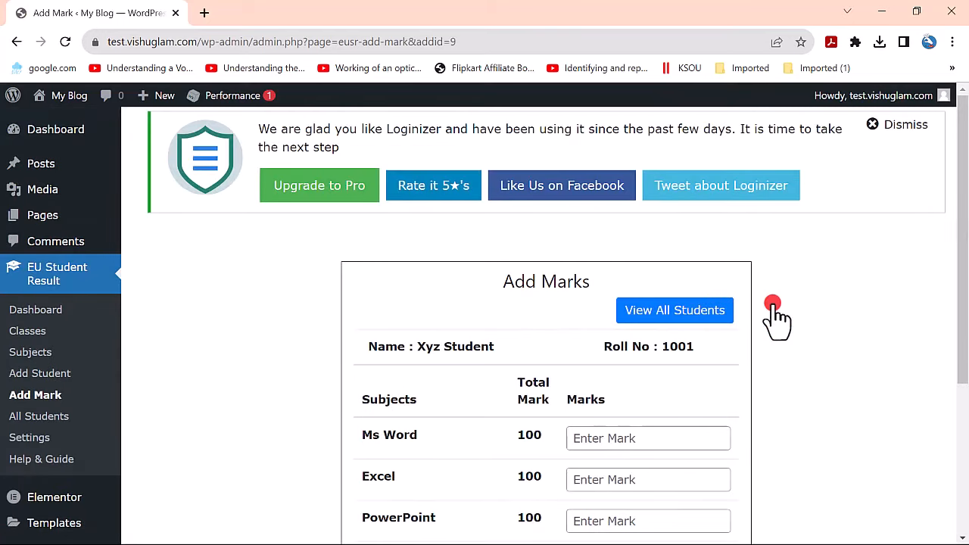
scroll(772, 314, down, 2)
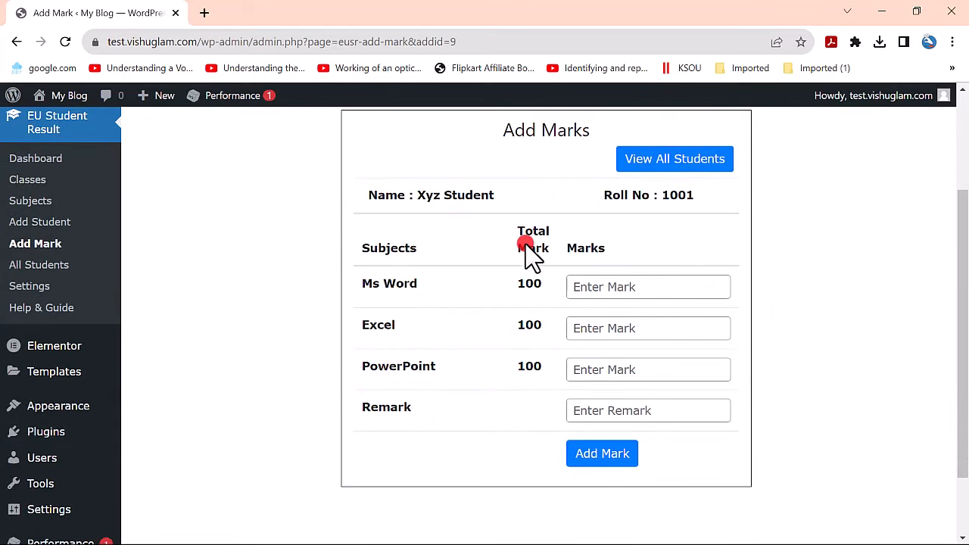
click(645, 292)
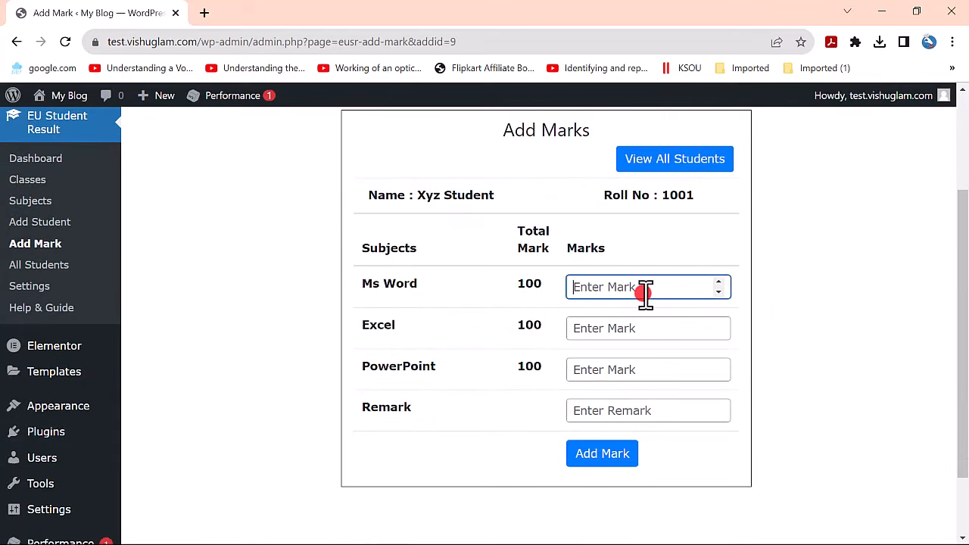
text(78)
click(628, 318)
text(6)
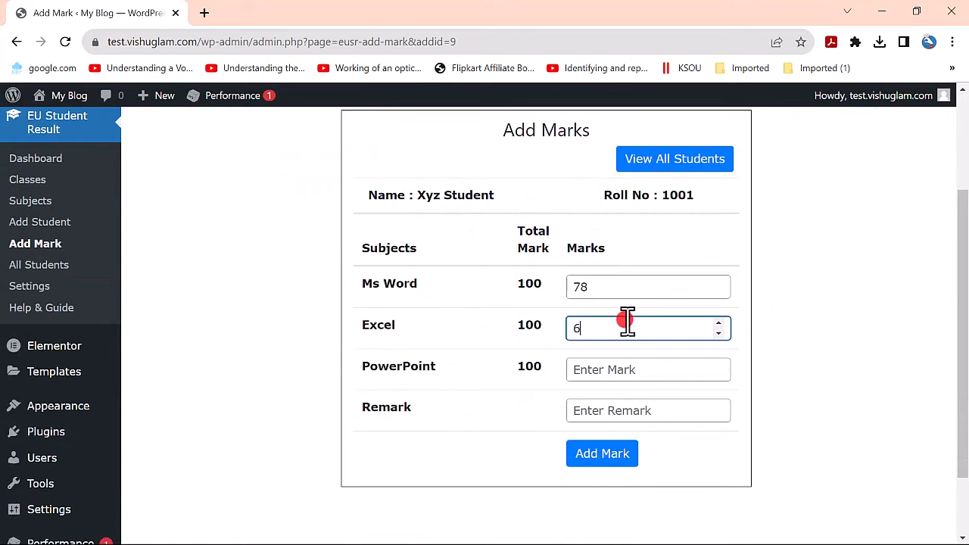
text(7)
click(627, 368)
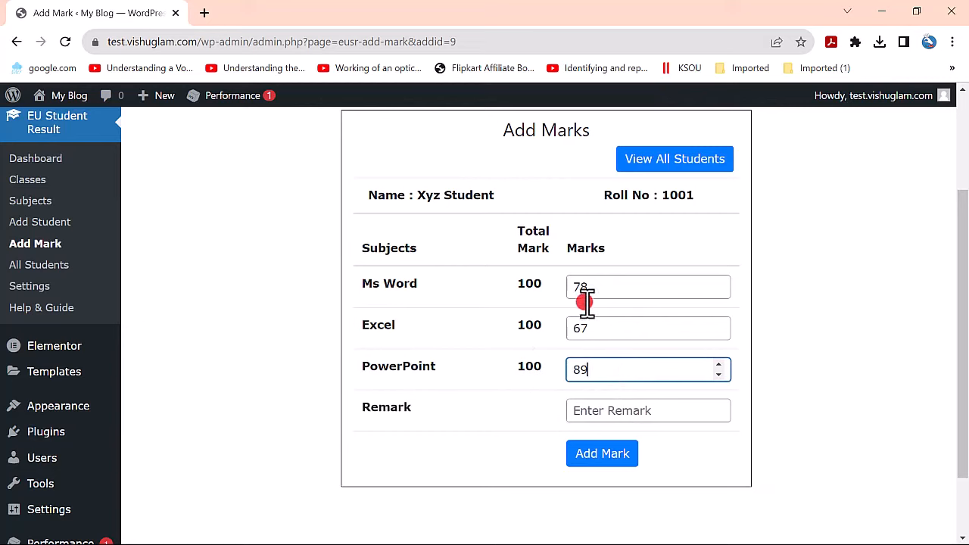
click(601, 454)
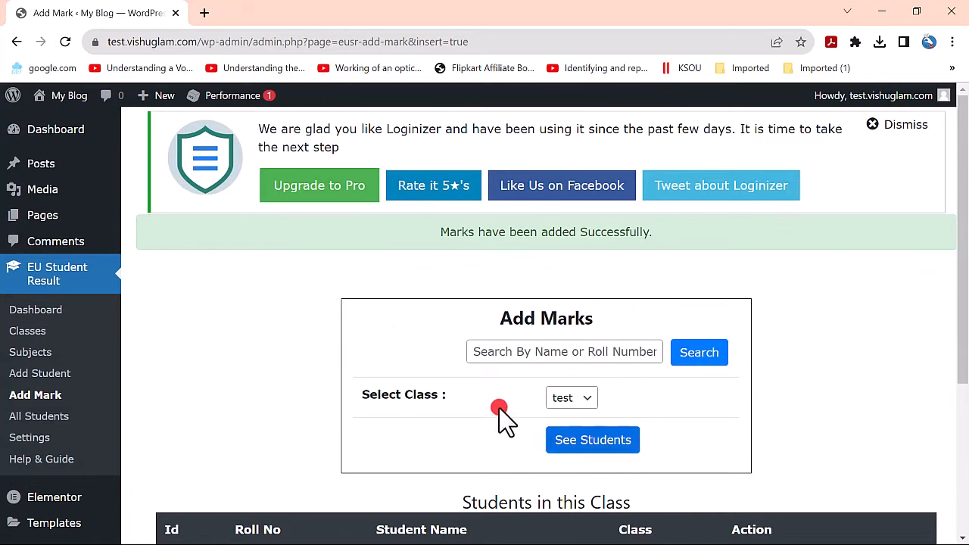
- Scroll through the All Students list to check the student's total of 234
scroll(281, 368, down, 1)
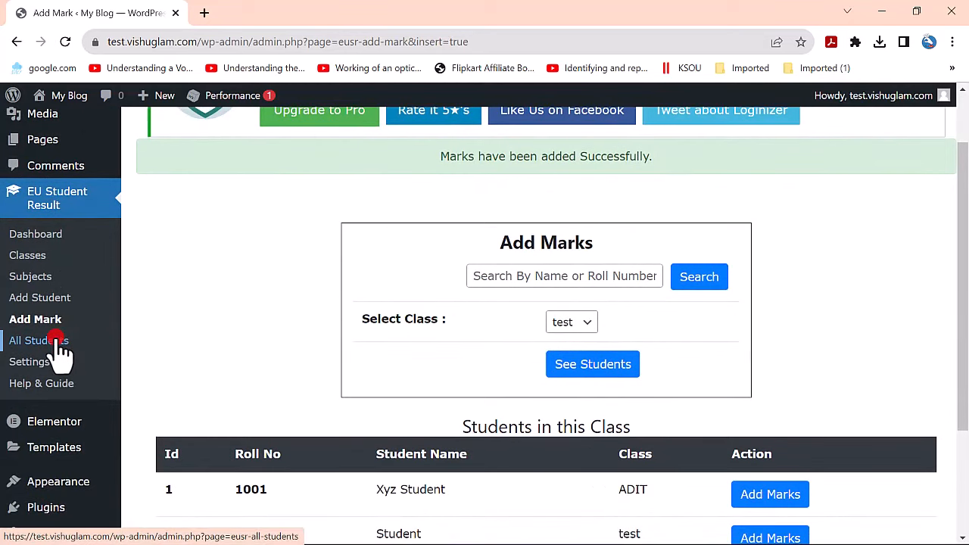
scroll(34, 325, down, 2)
scroll(173, 234, up, 1)
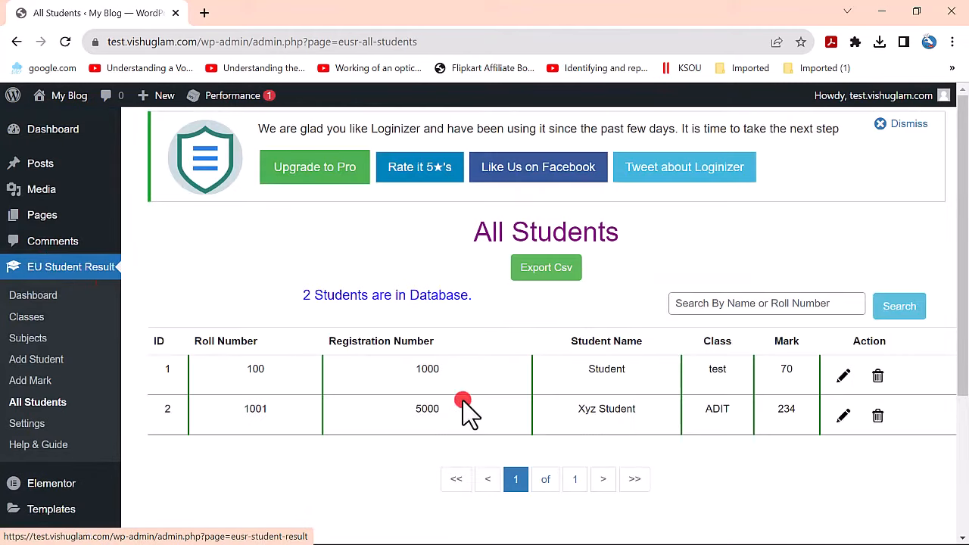
scroll(530, 363, down, 1)
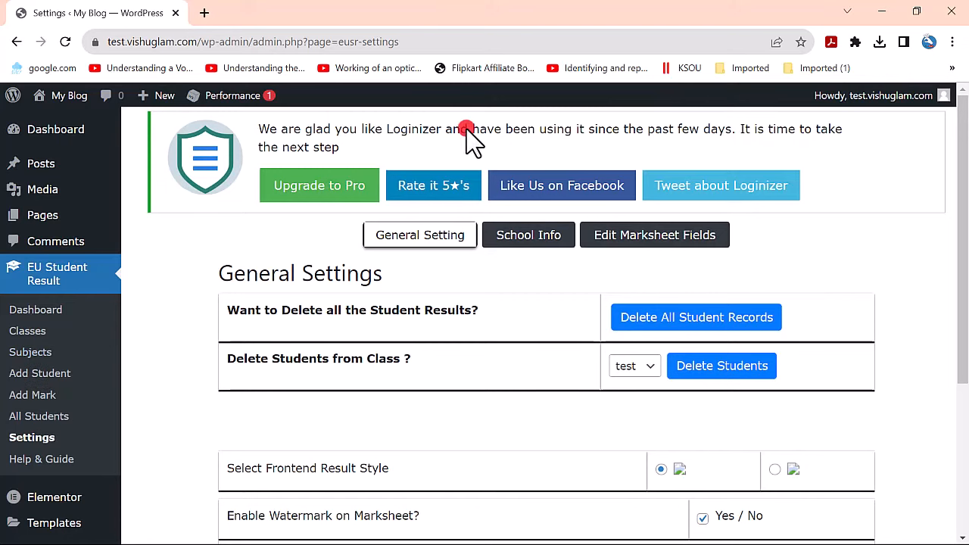
scroll(656, 227, down, 1)
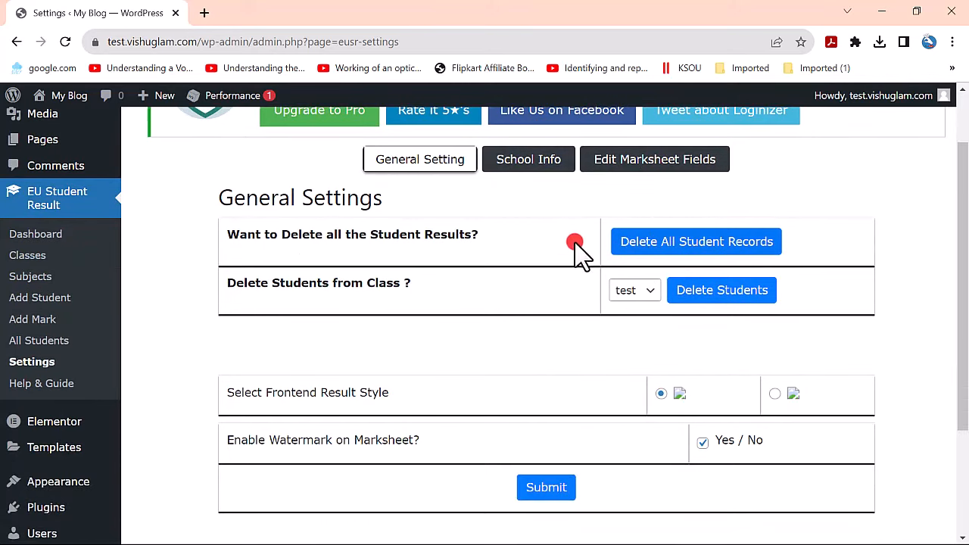
scroll(530, 265, up, 1)
scroll(439, 277, down, 3)
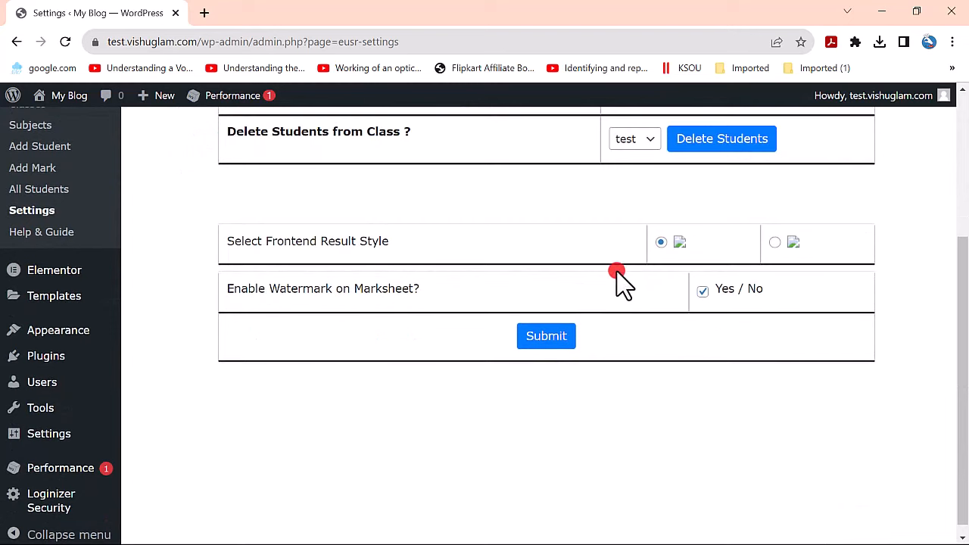
click(548, 338)
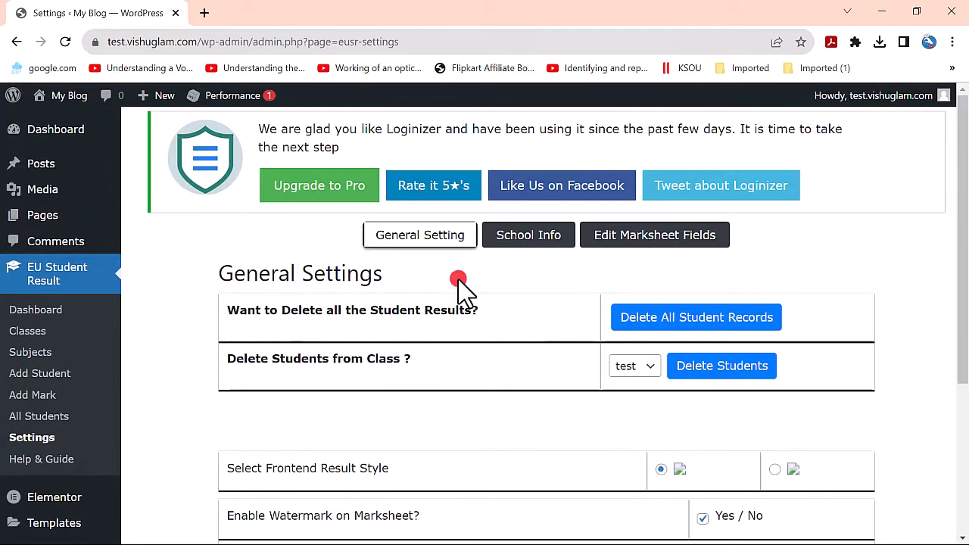
click(436, 238)
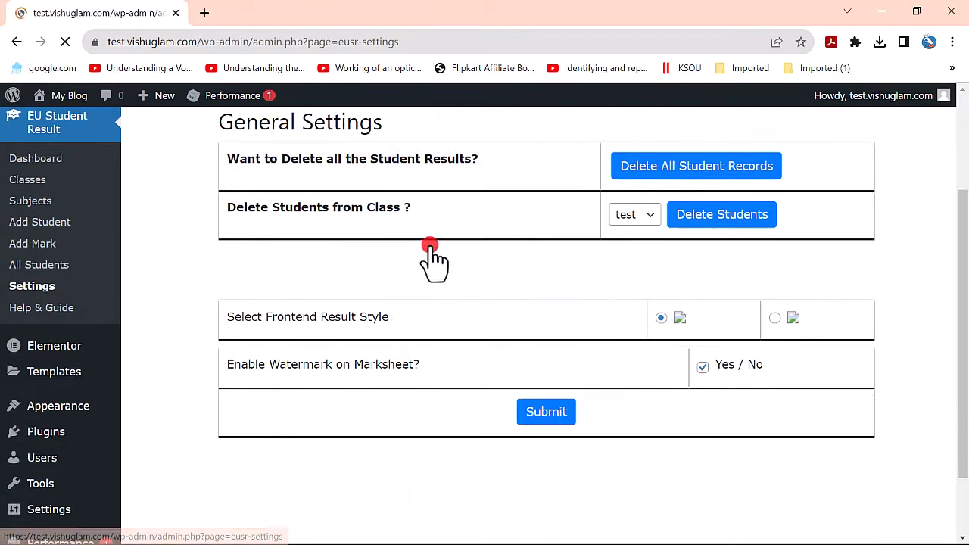
scroll(712, 356, down, 3)
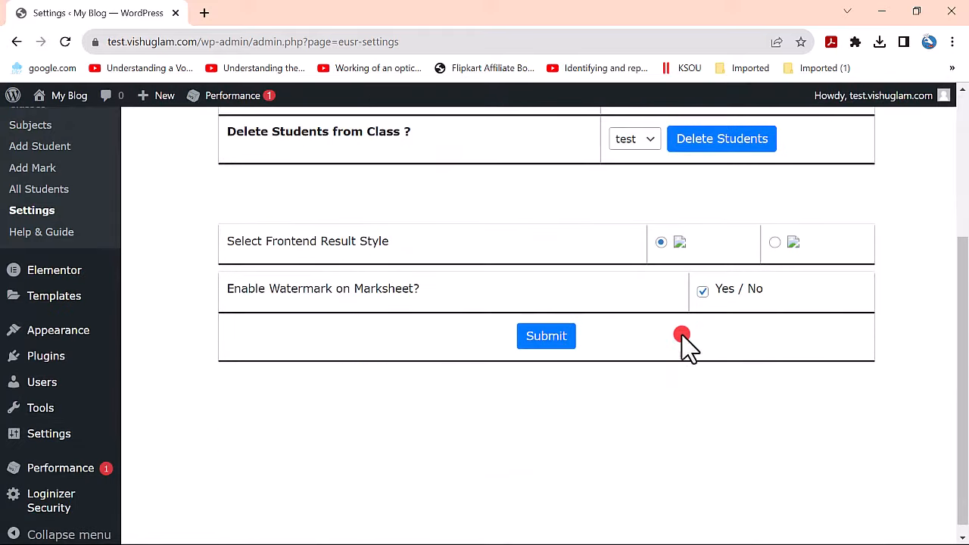
click(765, 241)
click(773, 244)
scroll(530, 295, up, 2)
click(636, 294)
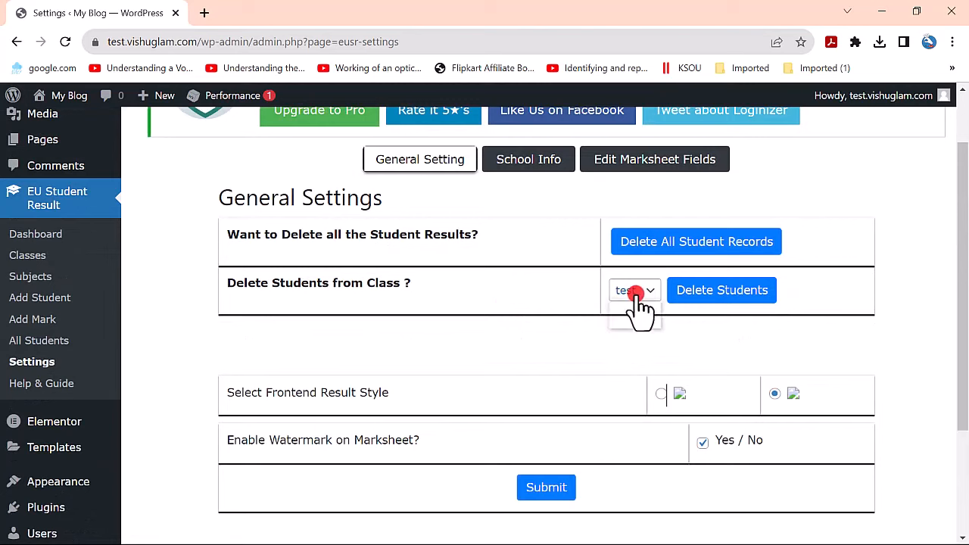
click(545, 168)
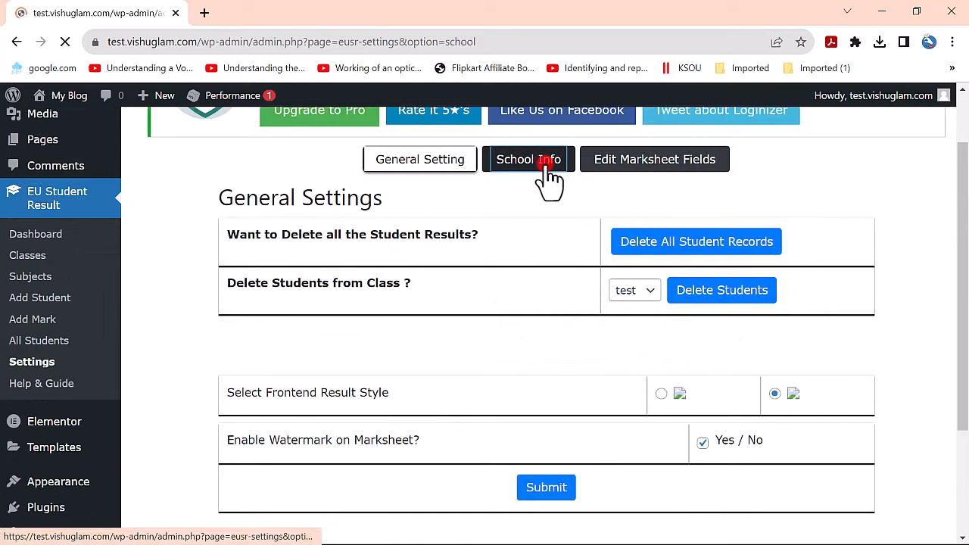
scroll(530, 303, down, 4)
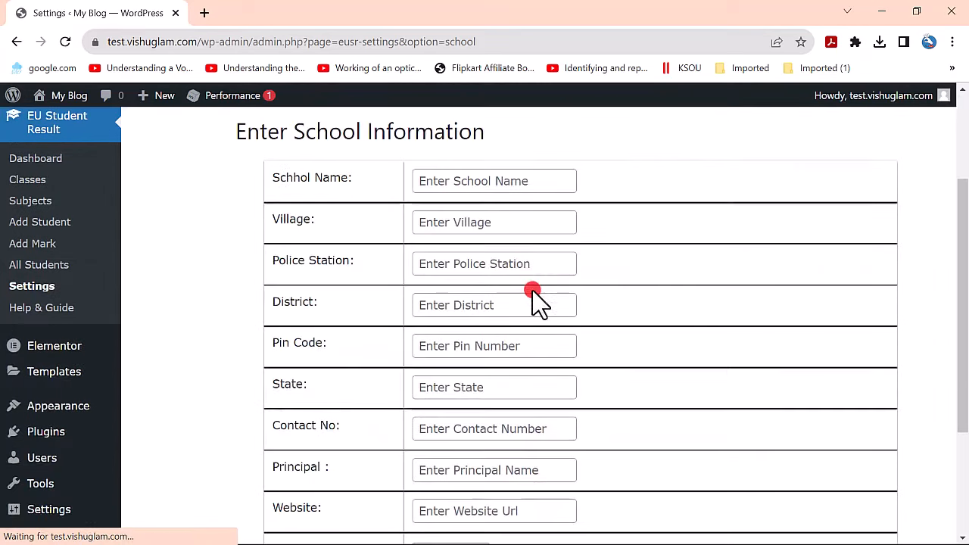
scroll(528, 352, up, 4)
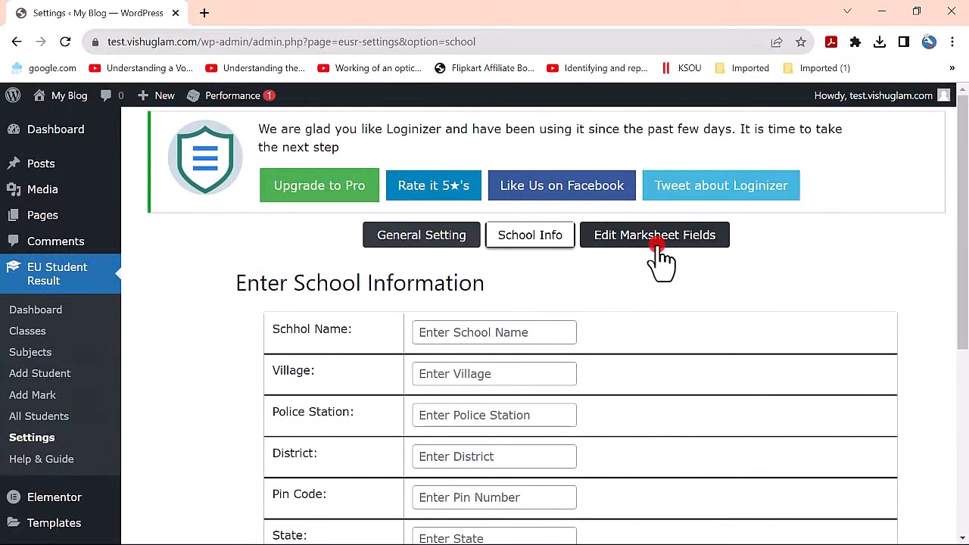
click(666, 244)
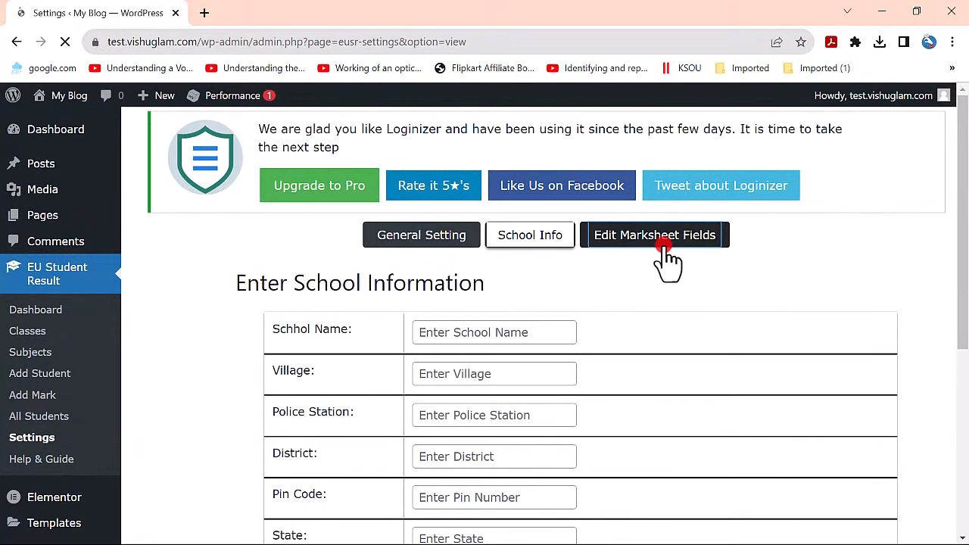
scroll(670, 302, down, 10)
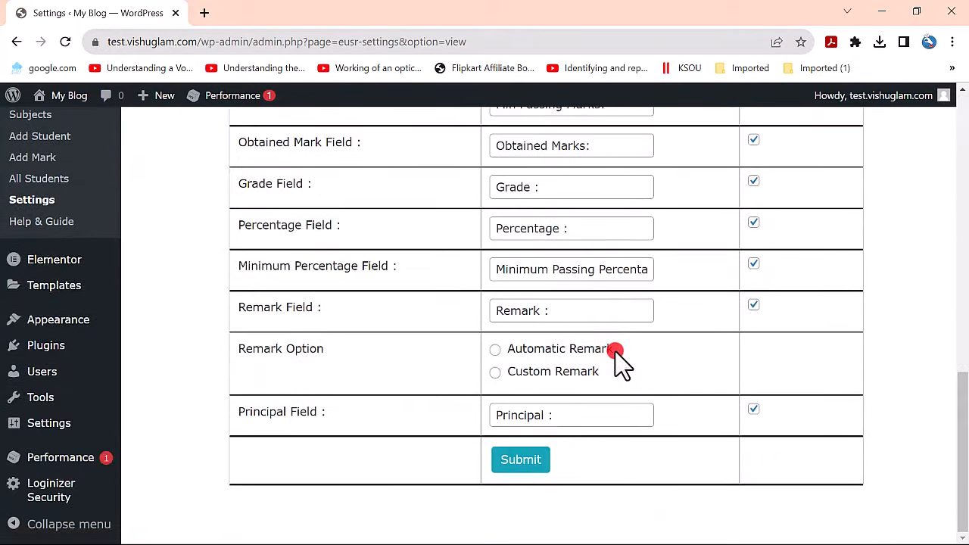
scroll(497, 314, up, 10)
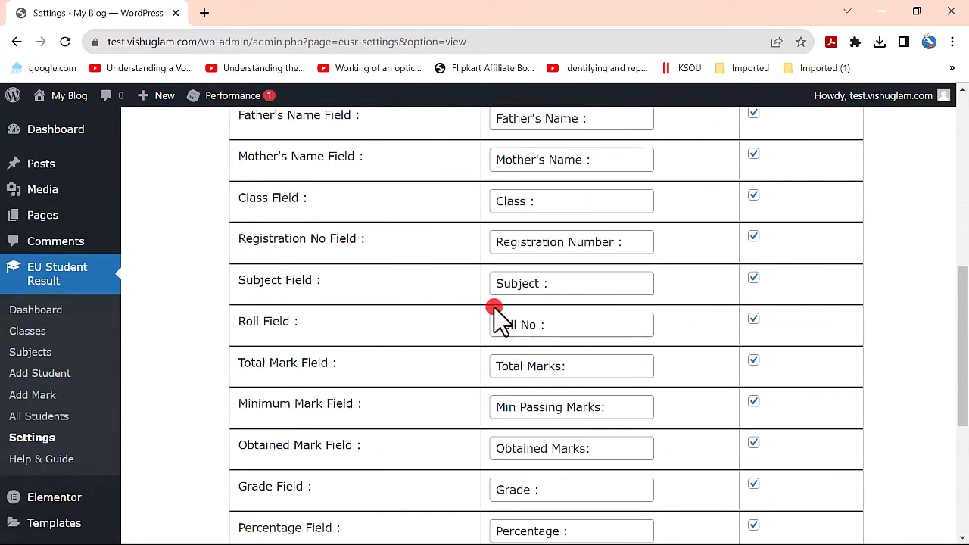
click(439, 237)
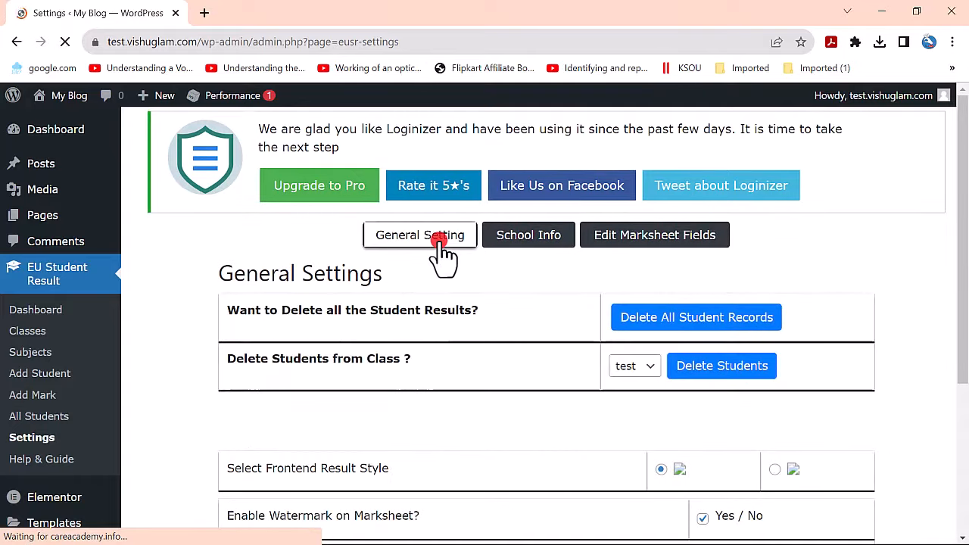
- Select the first Frontend Result Style in General Settings
scroll(492, 277, down, 3)
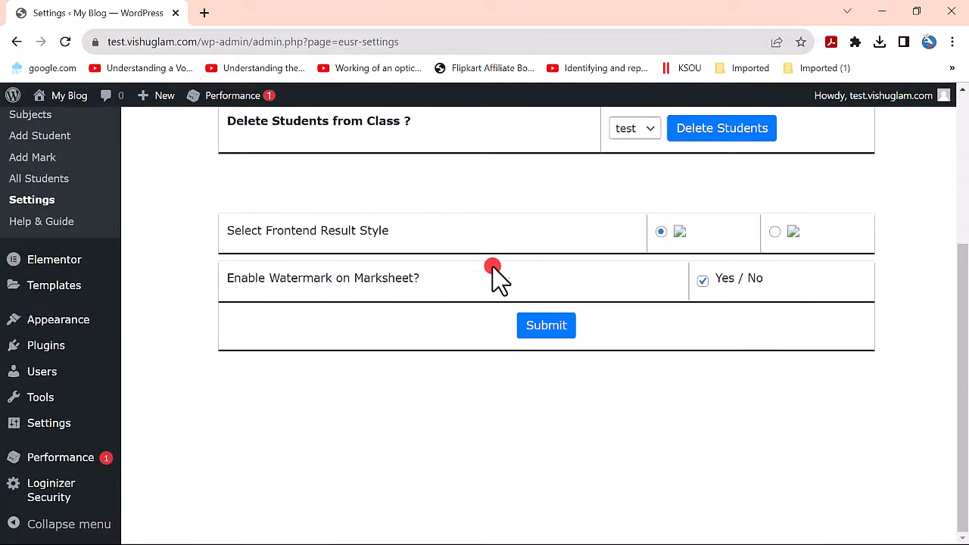
click(777, 231)
click(661, 231)
click(773, 232)
click(662, 233)
click(775, 232)
click(658, 233)
click(662, 220)
- Submit the General Settings with the first result style kept
scroll(890, 337, up, 2)
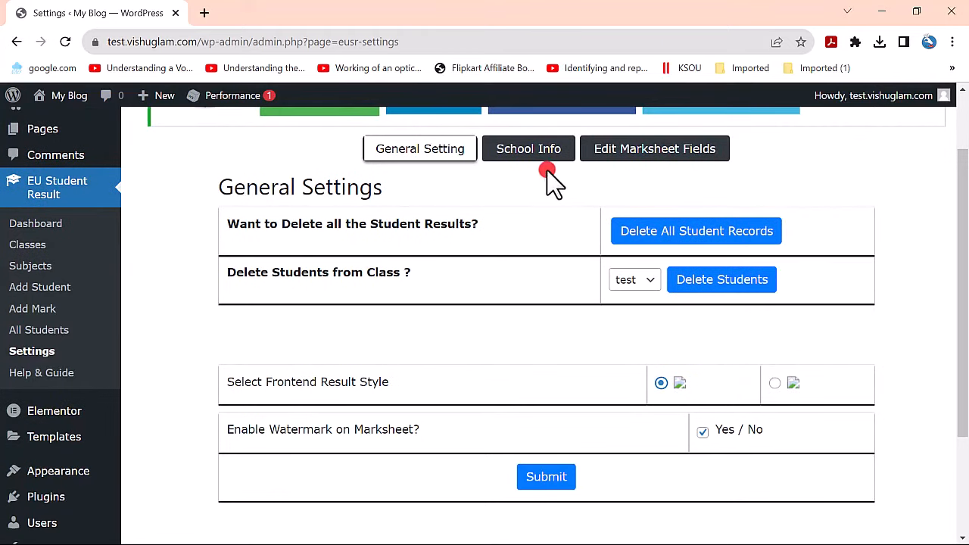
click(545, 150)
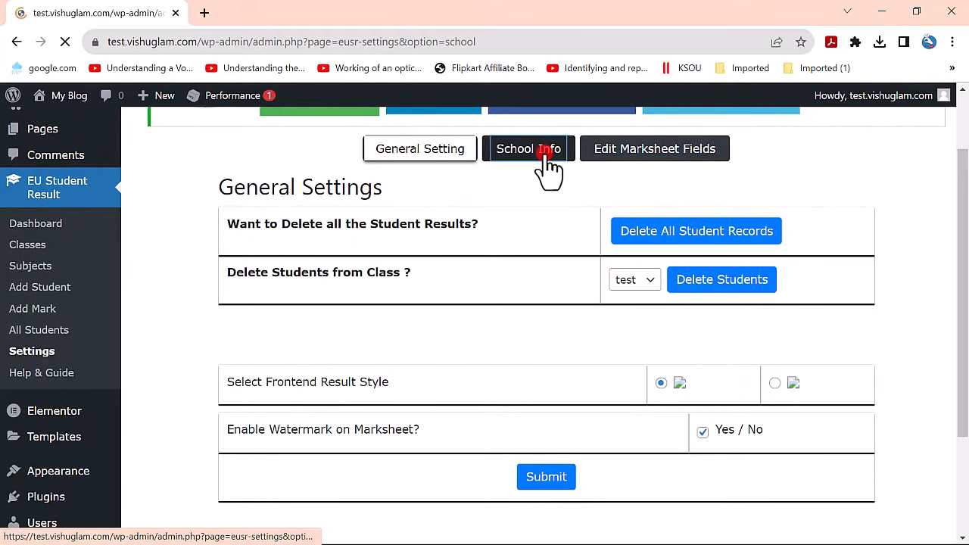
click(384, 235)
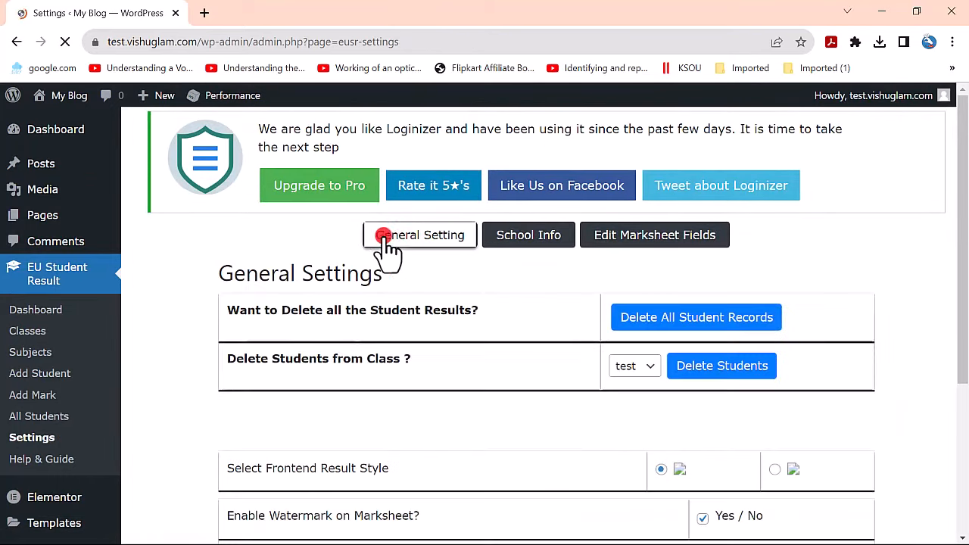
scroll(626, 321, down, 3)
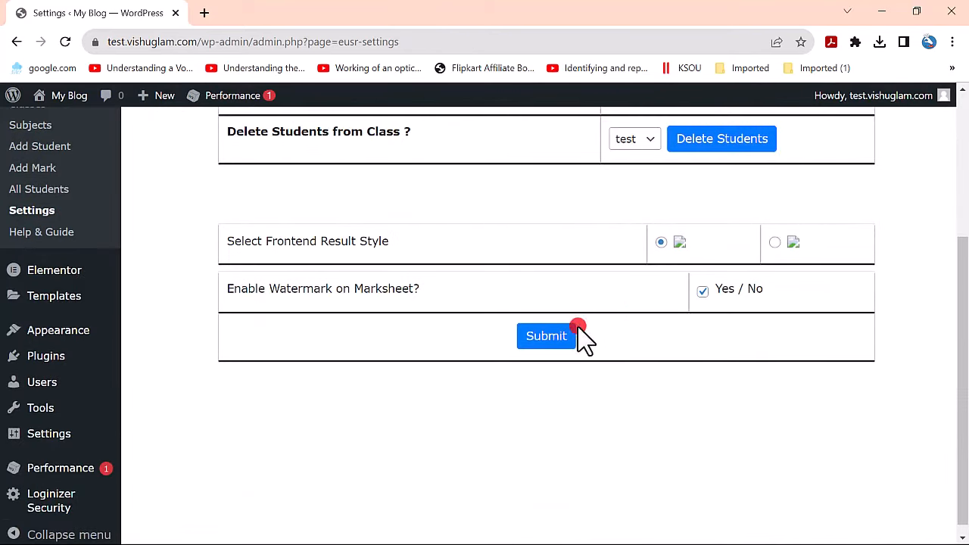
click(560, 337)
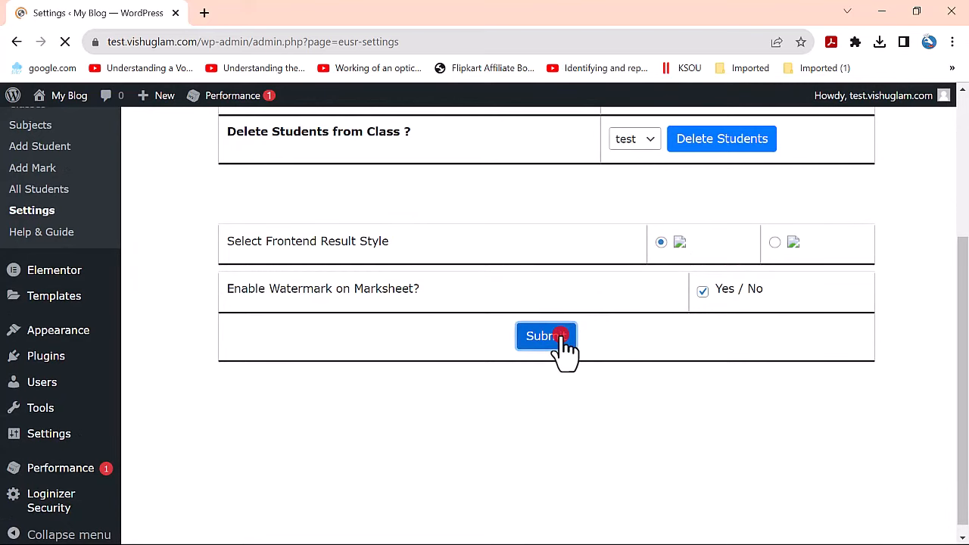
scroll(573, 331, down, 3)
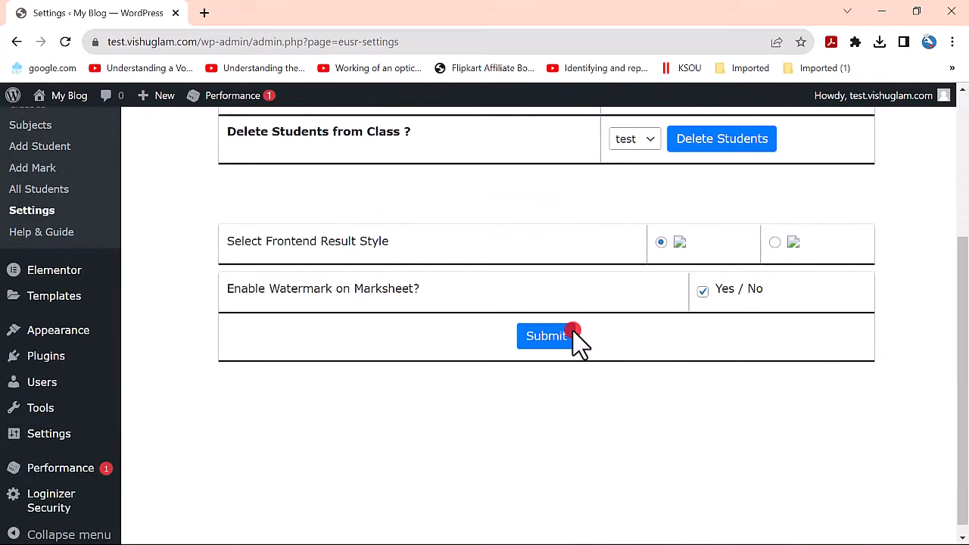
scroll(573, 331, up, 3)
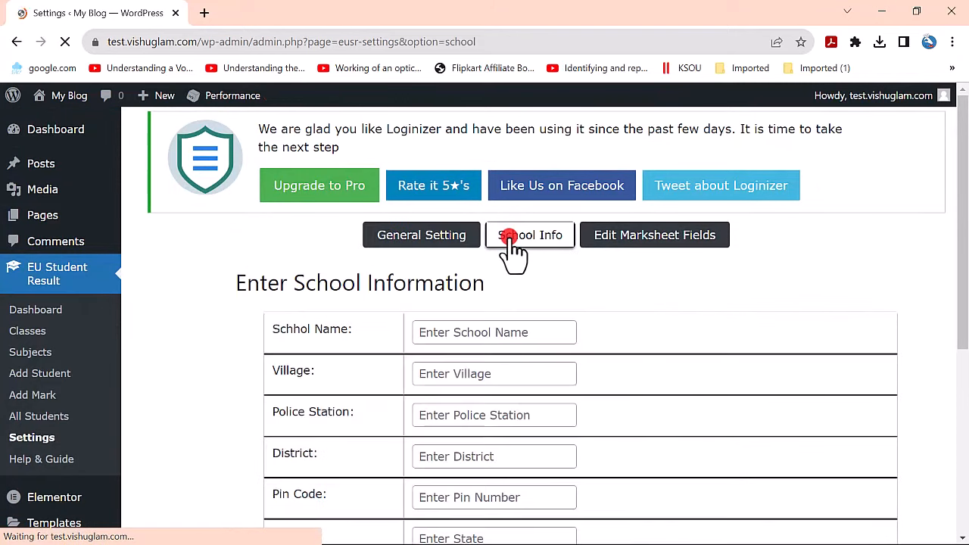
- Enter the school name, village Delhi and district Ghaziabad
scroll(485, 278, down, 1)
click(471, 256)
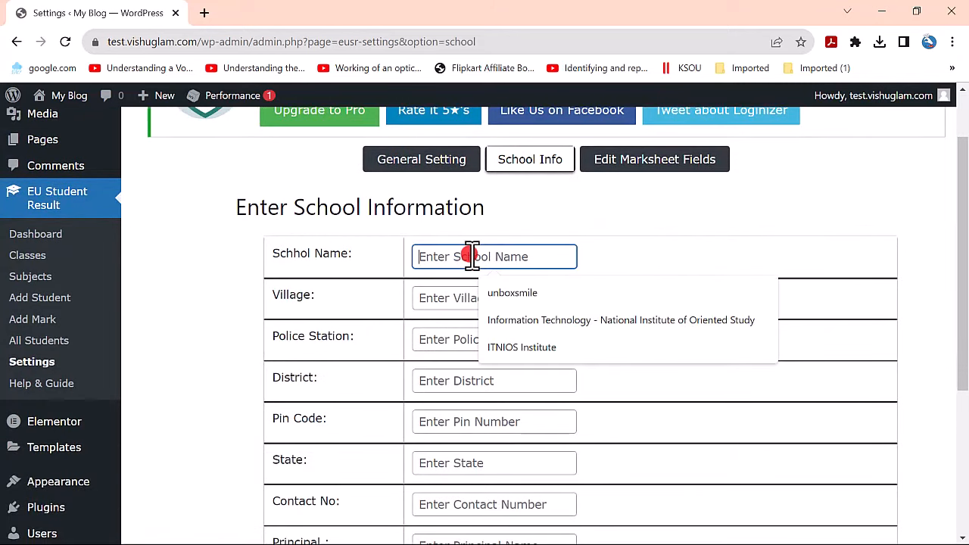
text(EasyLikeABCD)
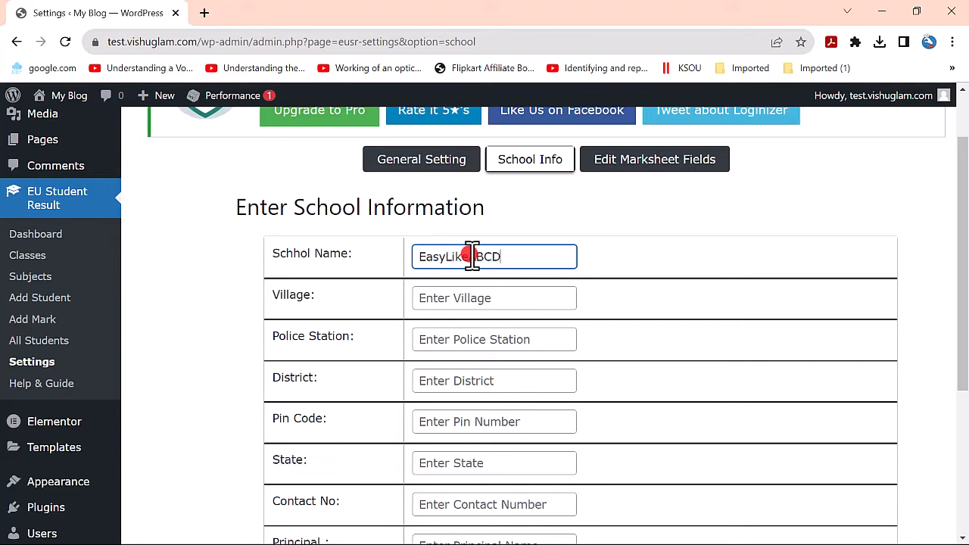
click(481, 297)
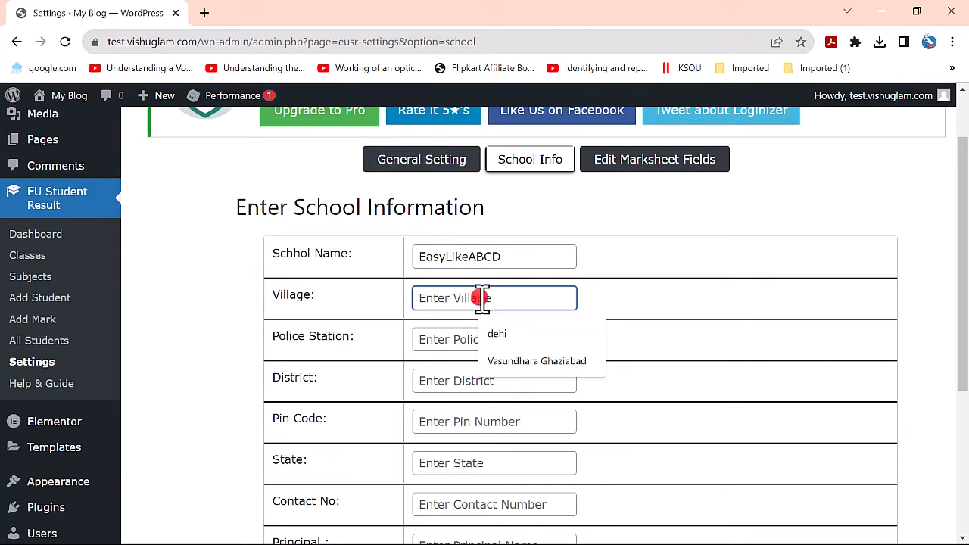
text(De)
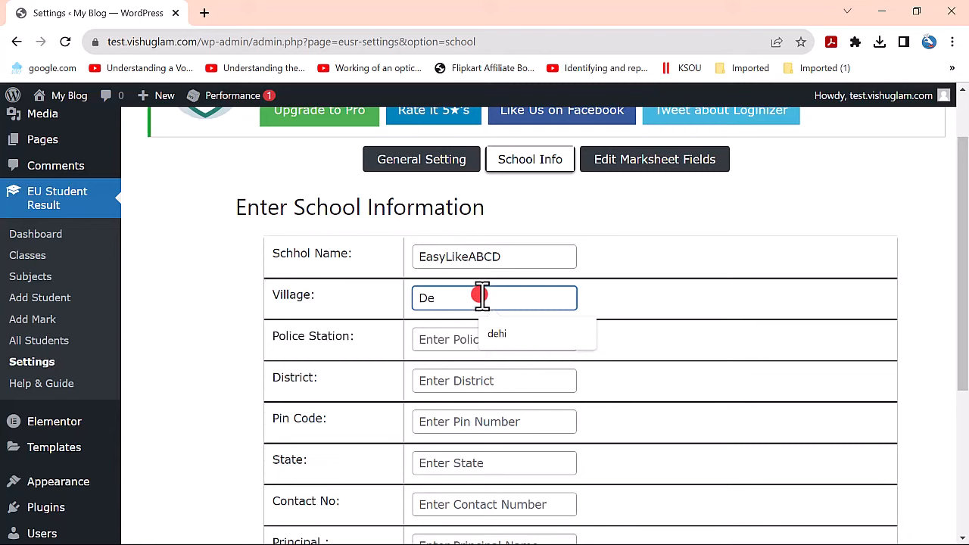
key(BackSpace)
key(BackSpace)
text(Delhi)
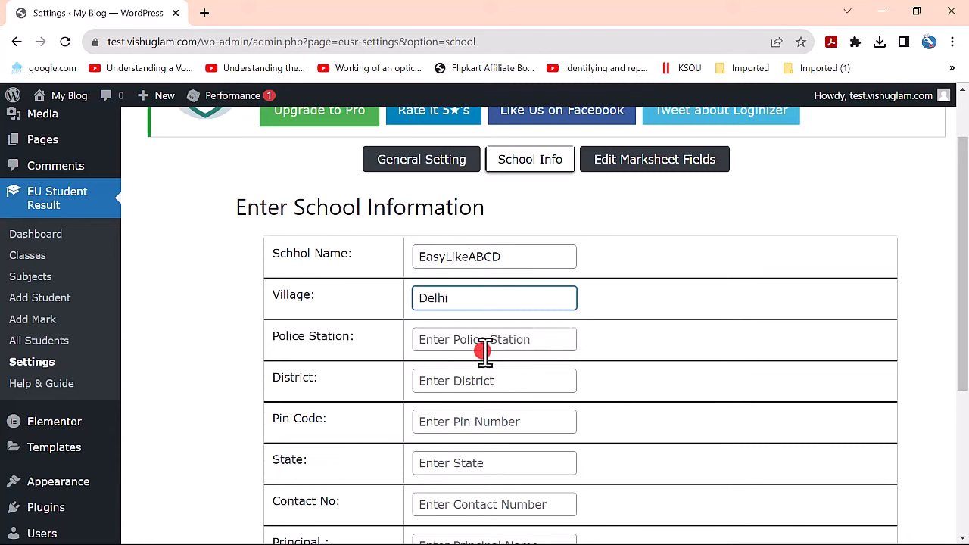
click(487, 344)
click(446, 381)
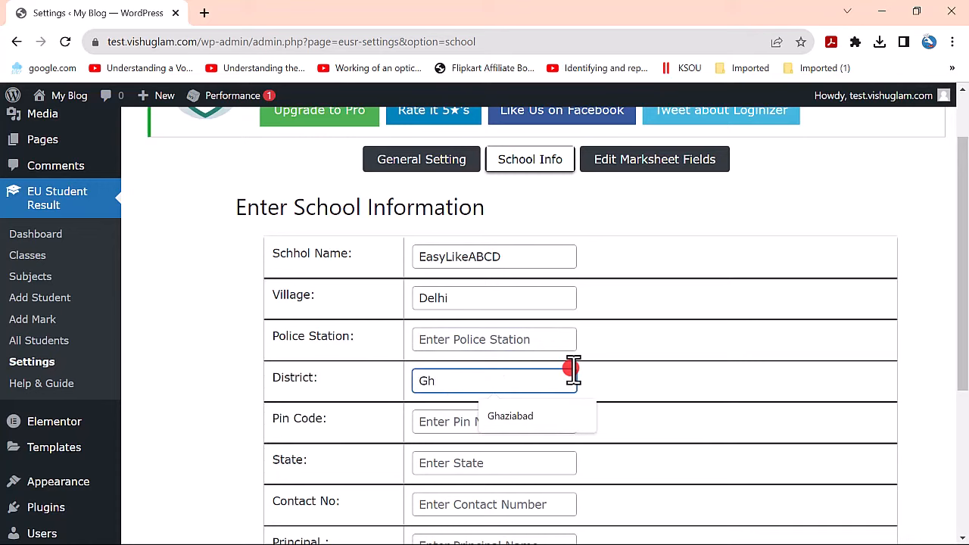
key(Down)
key(Return)
- Enter pin code 202333 and state UP
scroll(502, 389, down, 2)
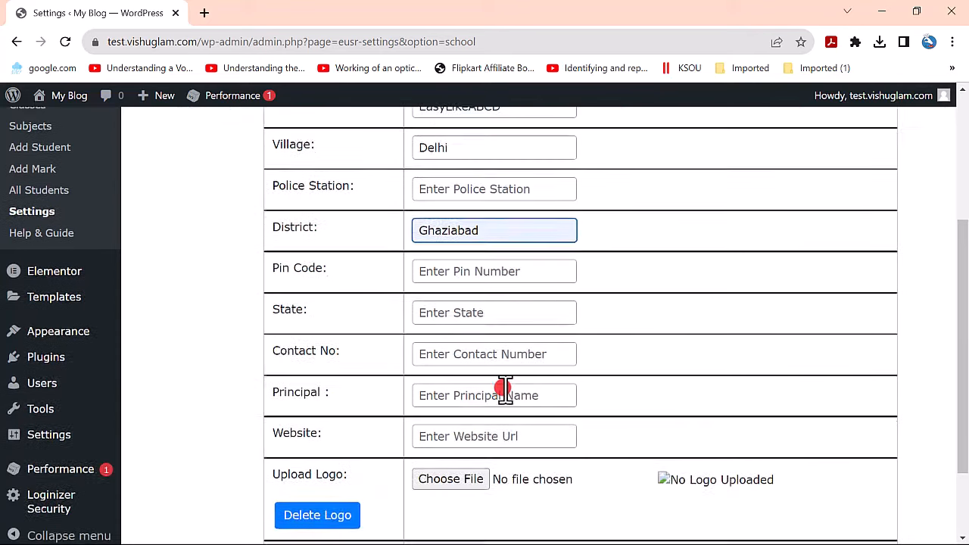
click(496, 272)
text(202)
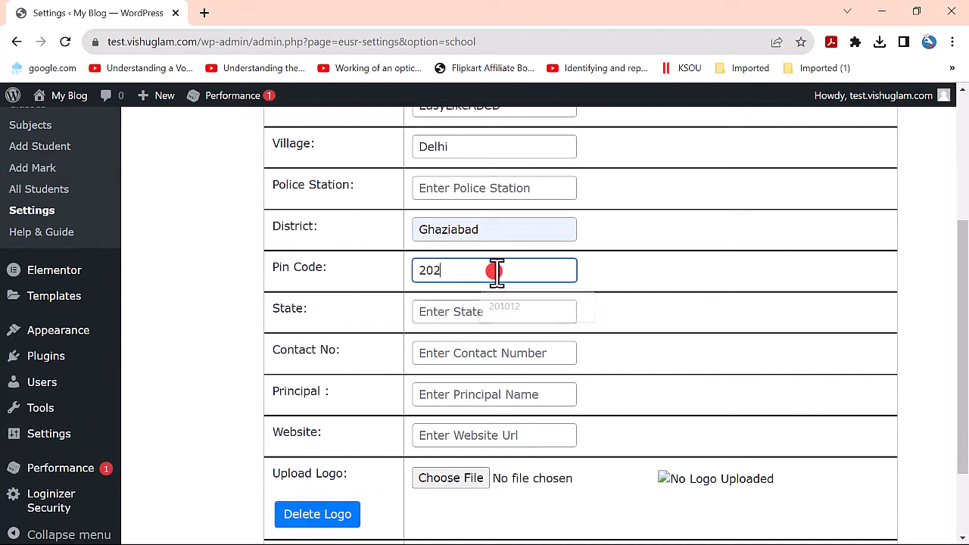
text(333)
click(491, 312)
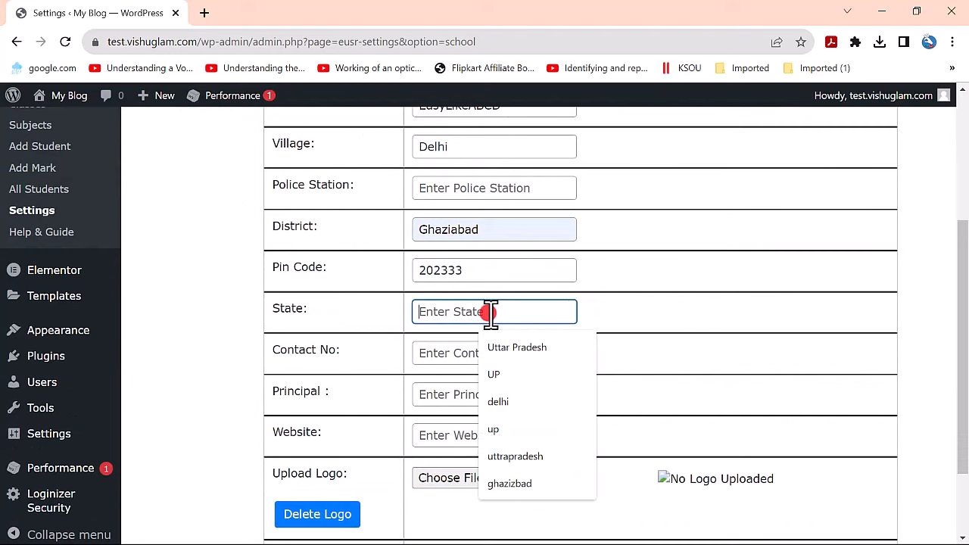
text(g)
key(BackSpace)
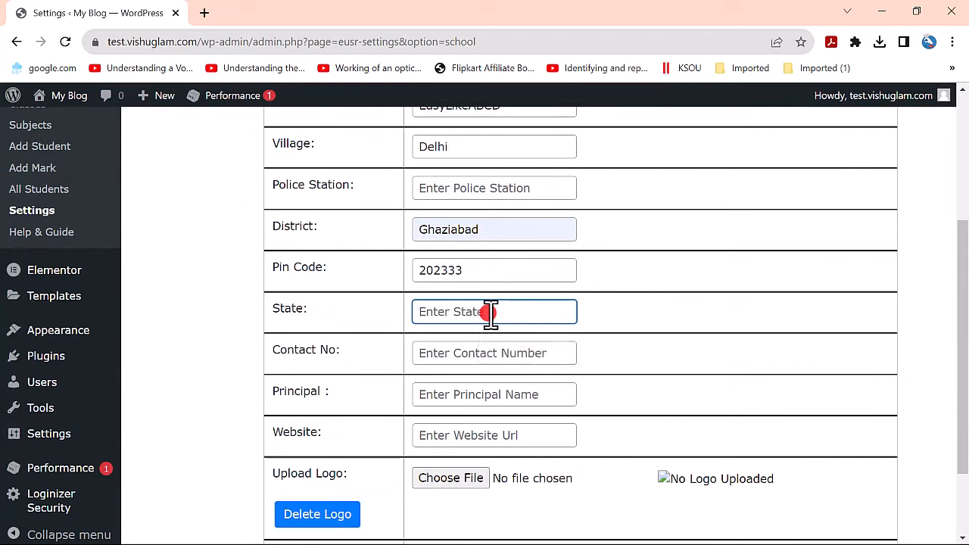
text(UP)
- Enter the contact number, principal's name and website easylikeabcd.com
click(448, 356)
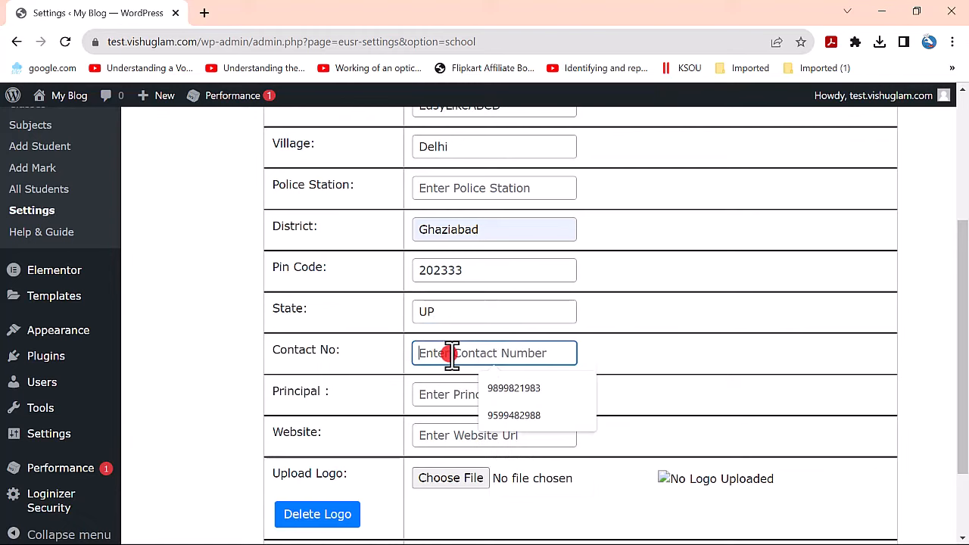
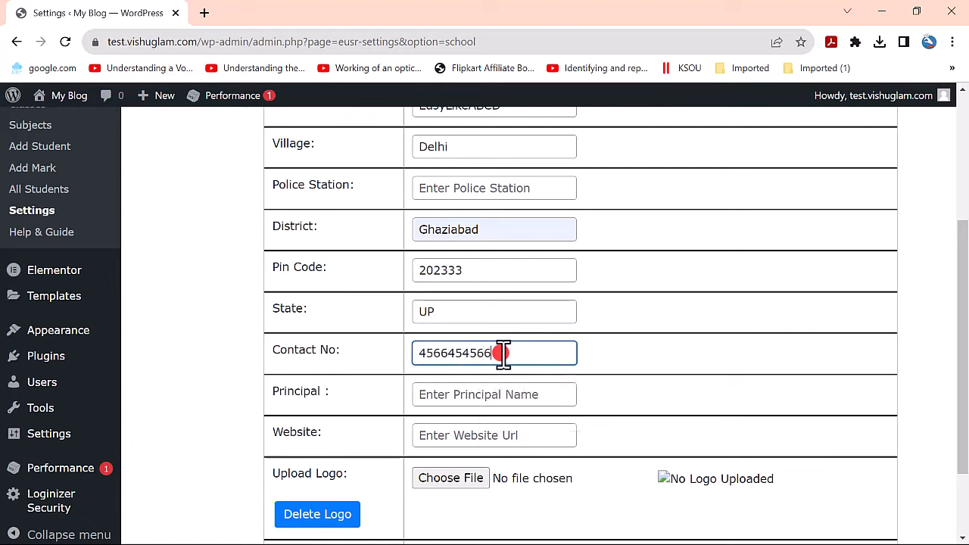
drag(492, 359, 292, 332)
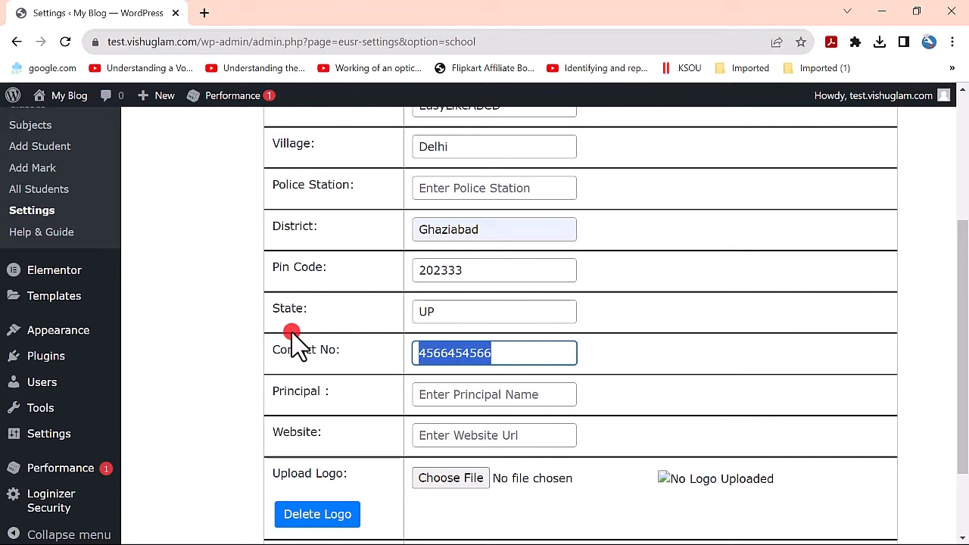
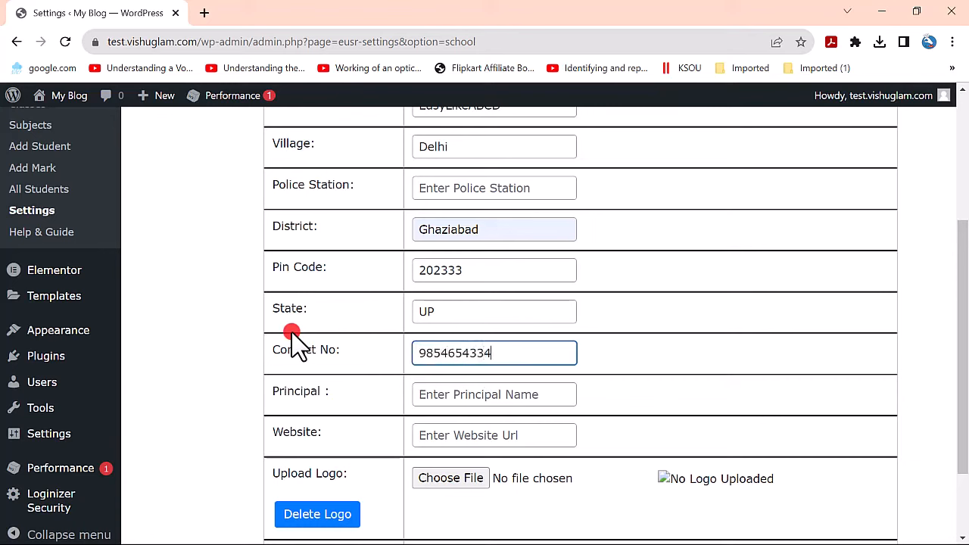
click(425, 392)
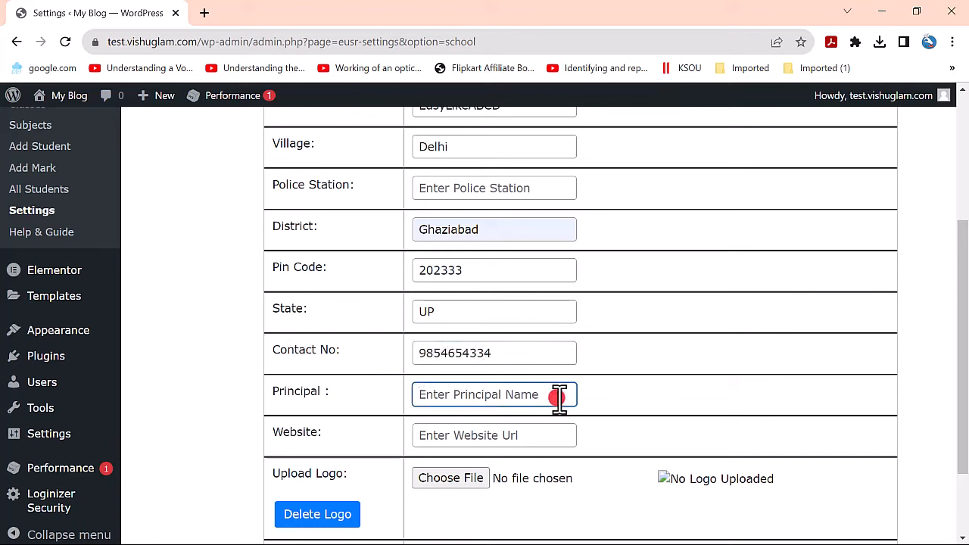
text(EasyLIkeABCD)
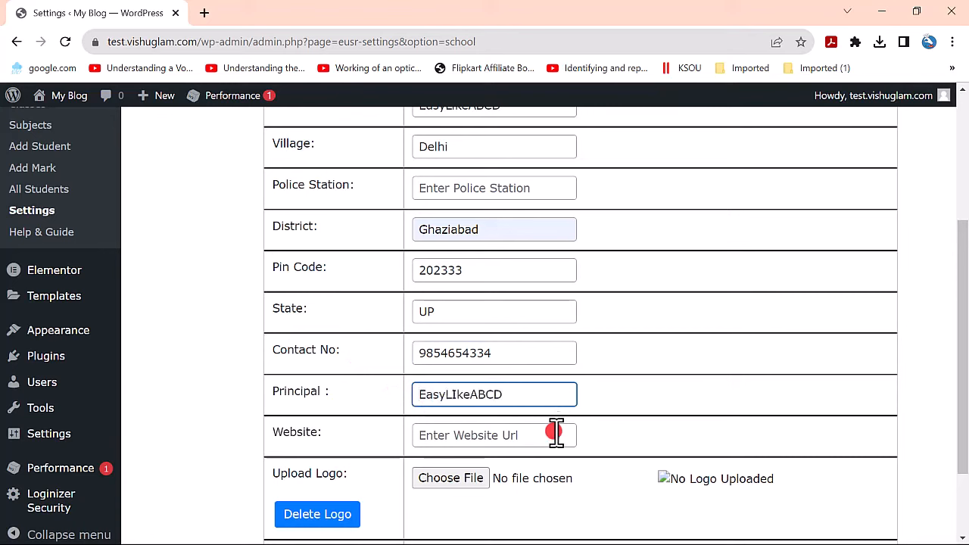
click(506, 437)
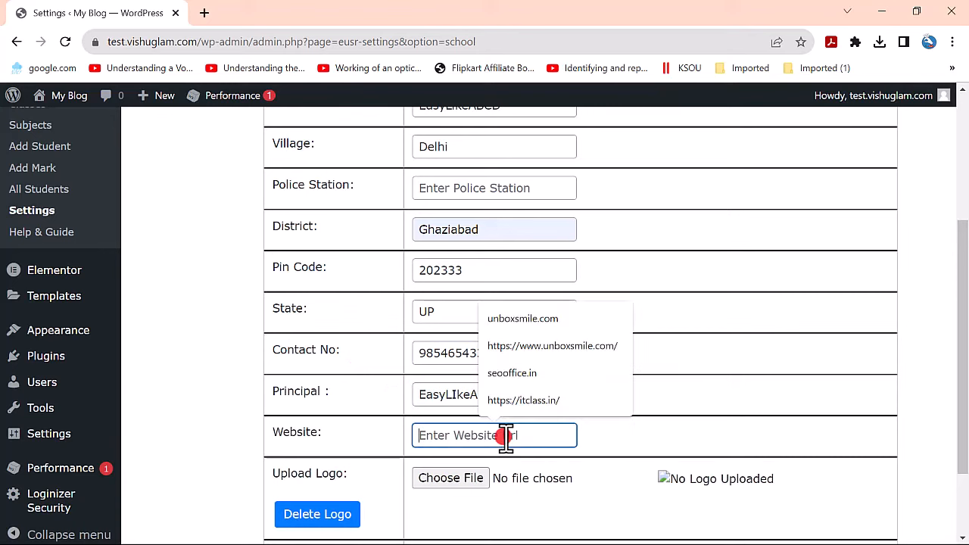
text(easylikeabcd.com)
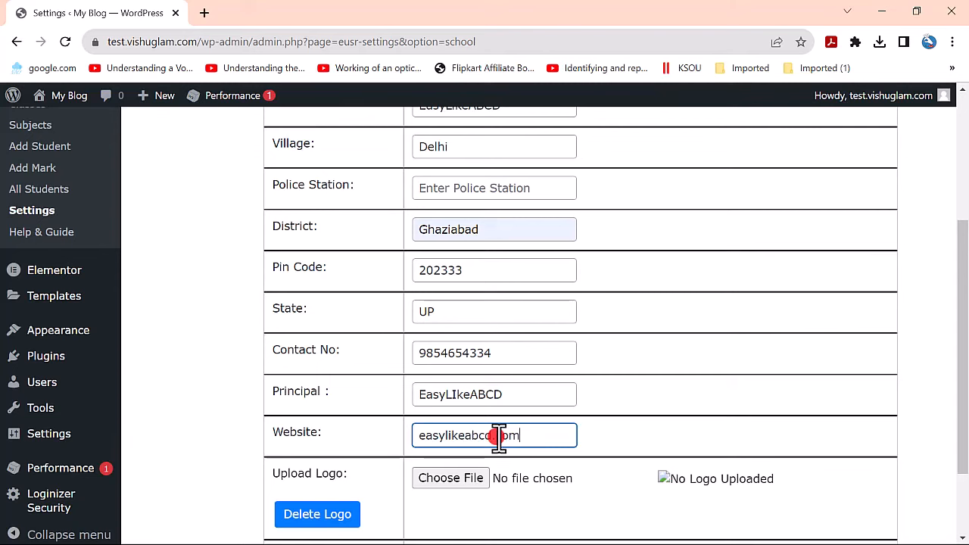
scroll(499, 439, down, 1)
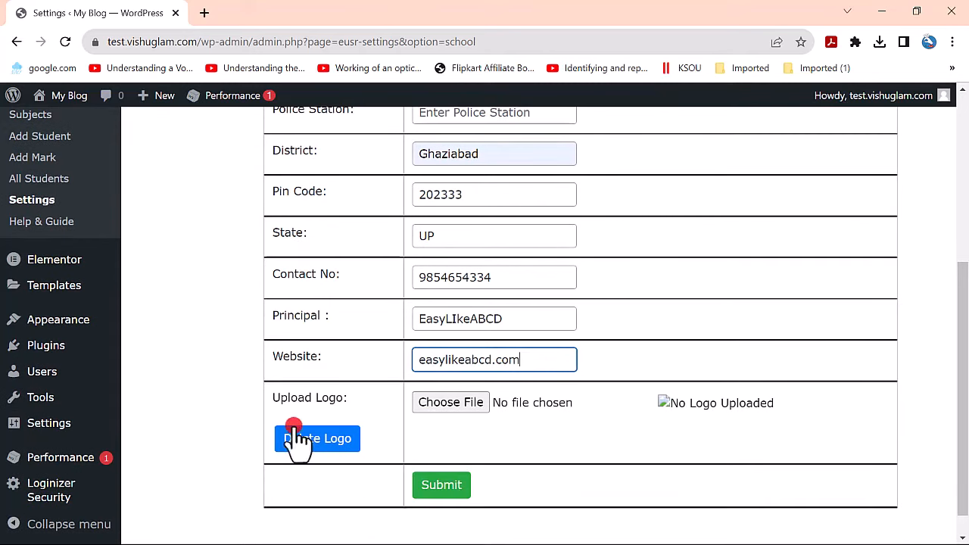
- Choose the Black and White Modern Podcast Studio Logo image from Downloads as the school logo
click(476, 405)
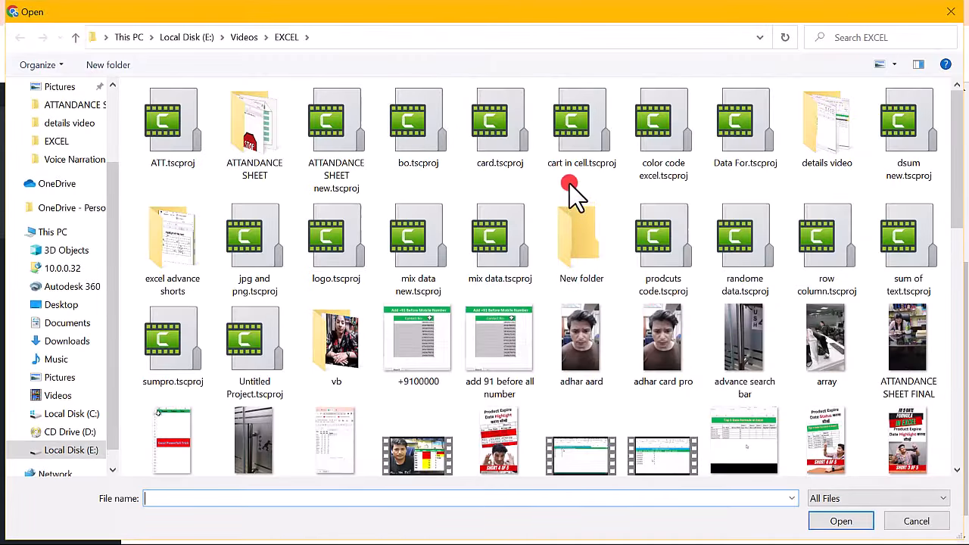
scroll(530, 227, down, 5)
scroll(378, 280, down, 5)
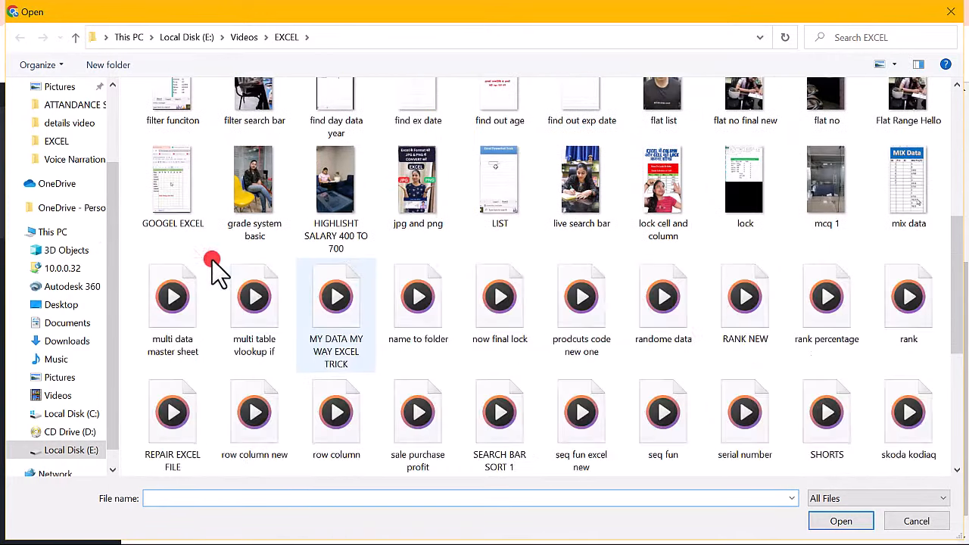
scroll(26, 208, up, 3)
scroll(389, 249, up, 5)
scroll(265, 182, up, 5)
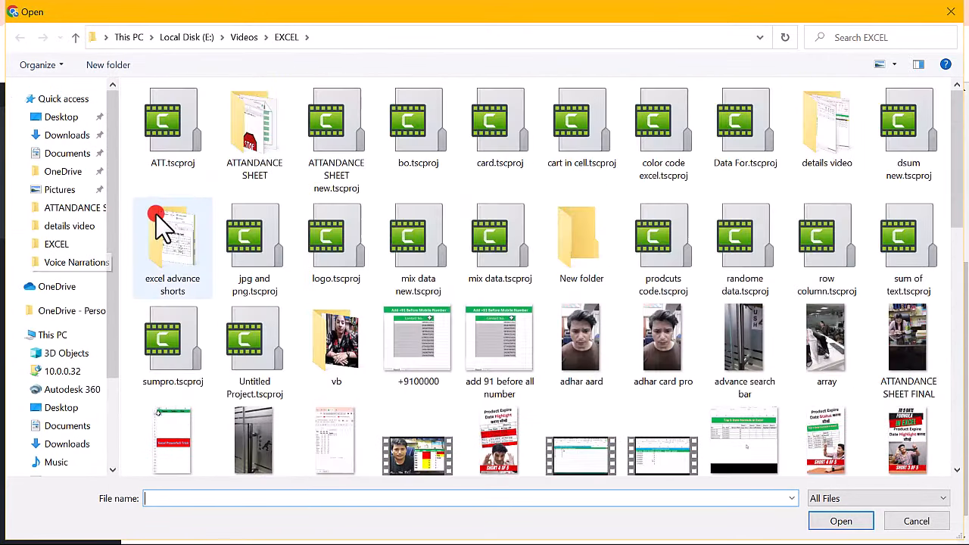
click(66, 137)
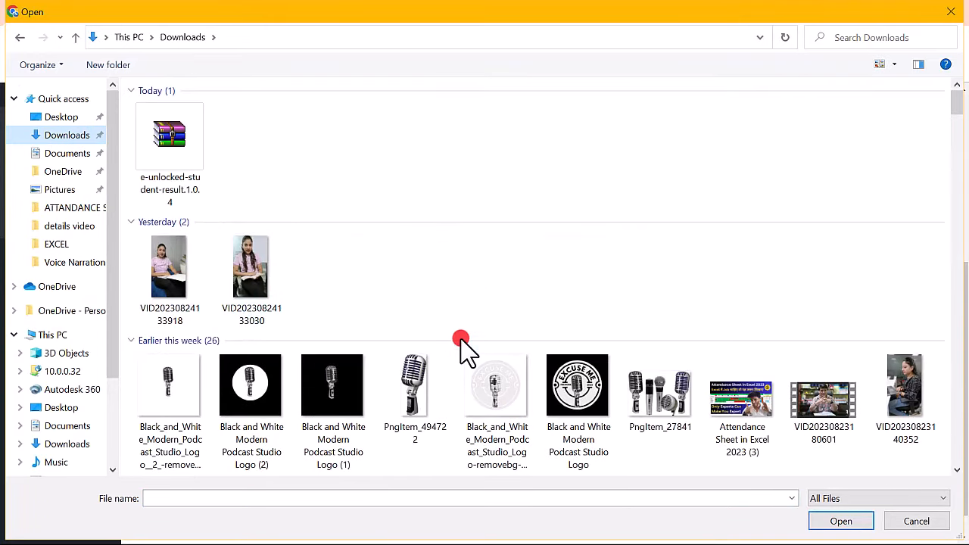
scroll(466, 363, down, 3)
scroll(487, 173, down, 4)
scroll(530, 264, up, 7)
double_click(569, 414)
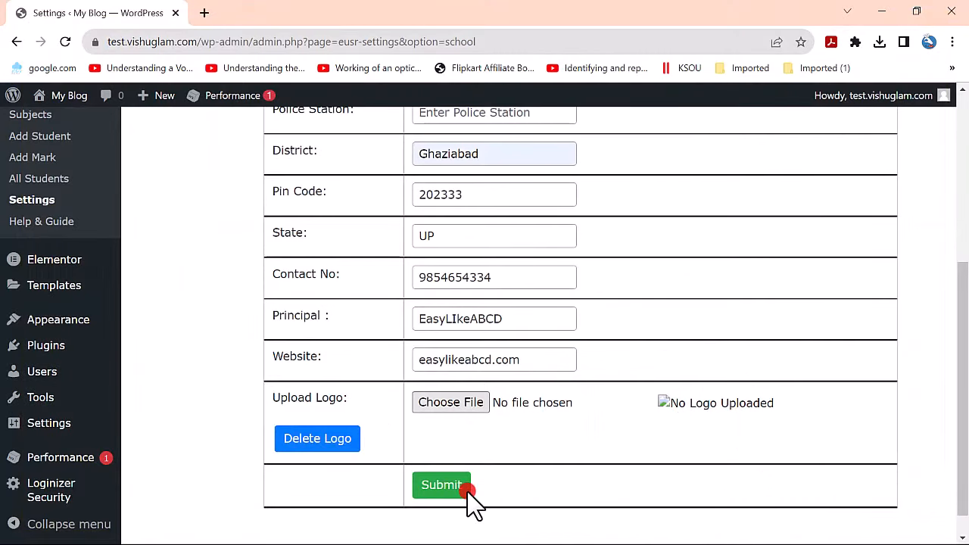
- Submit the completed School Info form and confirm 'School Information Updated Successfully'
scroll(536, 243, up, 4)
scroll(396, 400, down, 4)
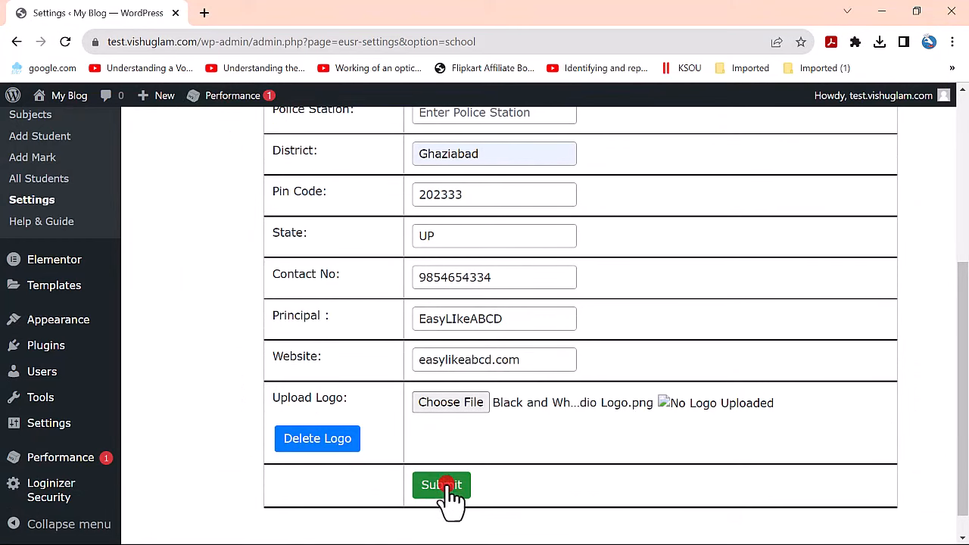
click(450, 488)
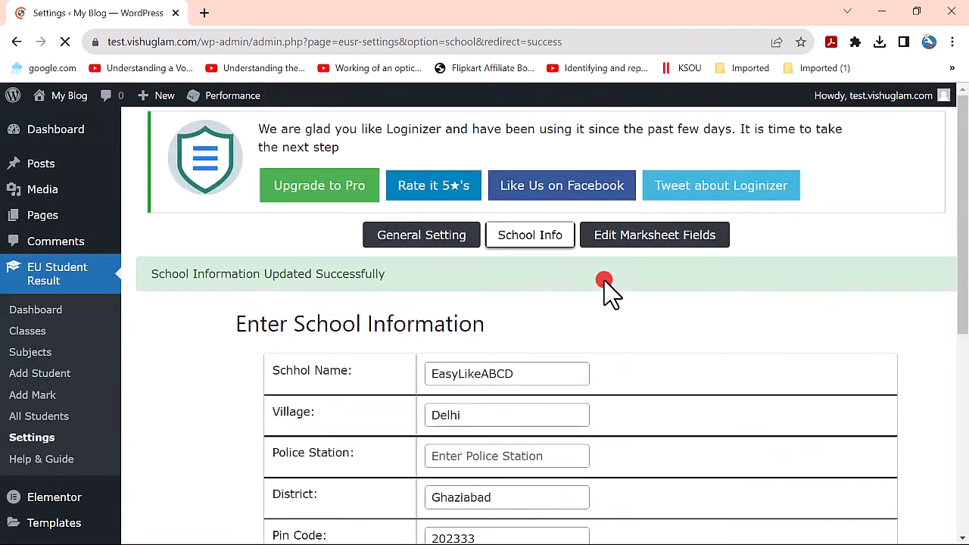
scroll(606, 294, down, 2)
scroll(651, 265, up, 2)
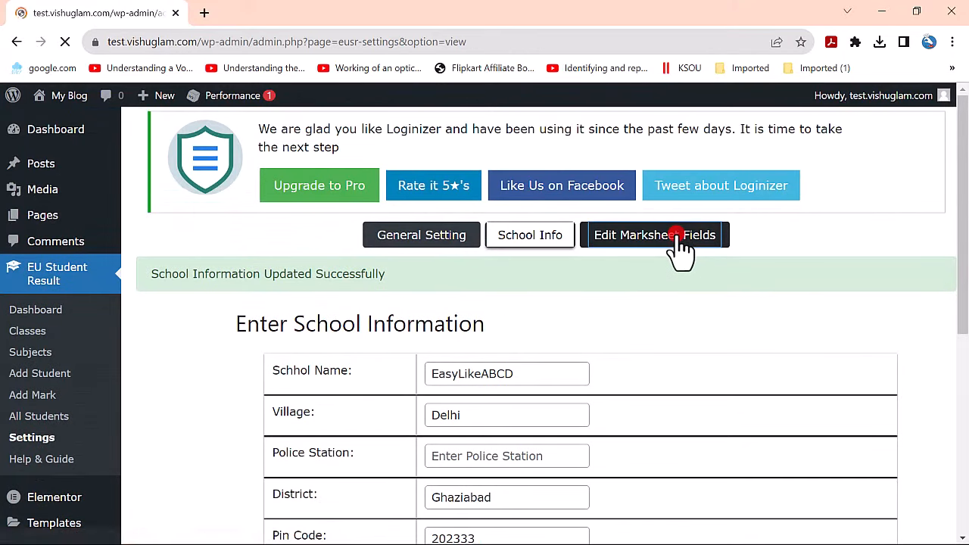
- Scroll through the marksheet field list, showing labels like Roll No, Total Marks and Grade
scroll(488, 261, down, 4)
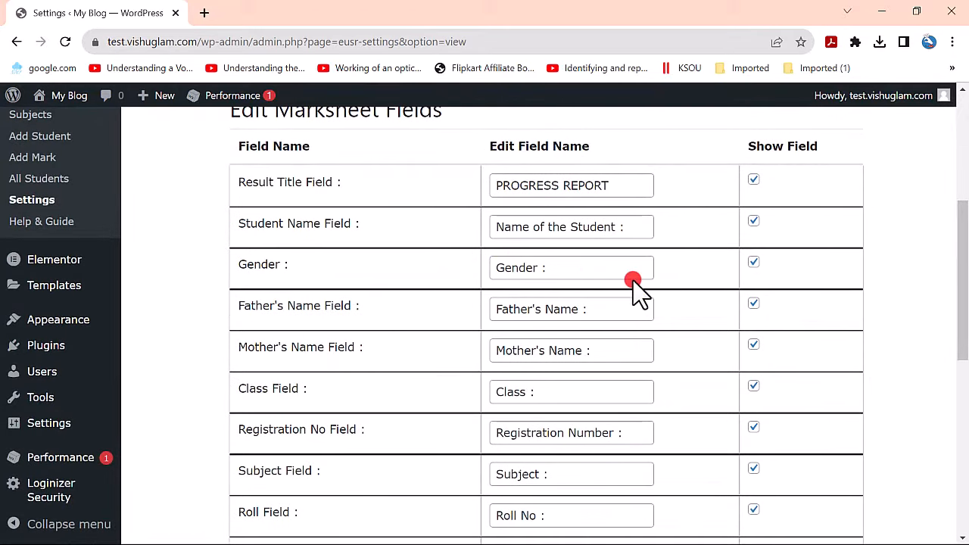
scroll(416, 277, down, 5)
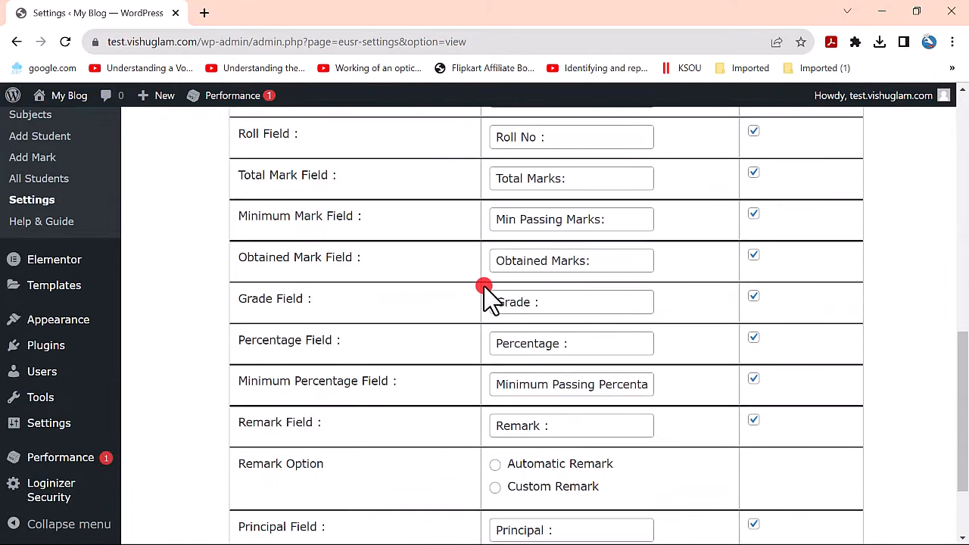
scroll(485, 292, down, 2)
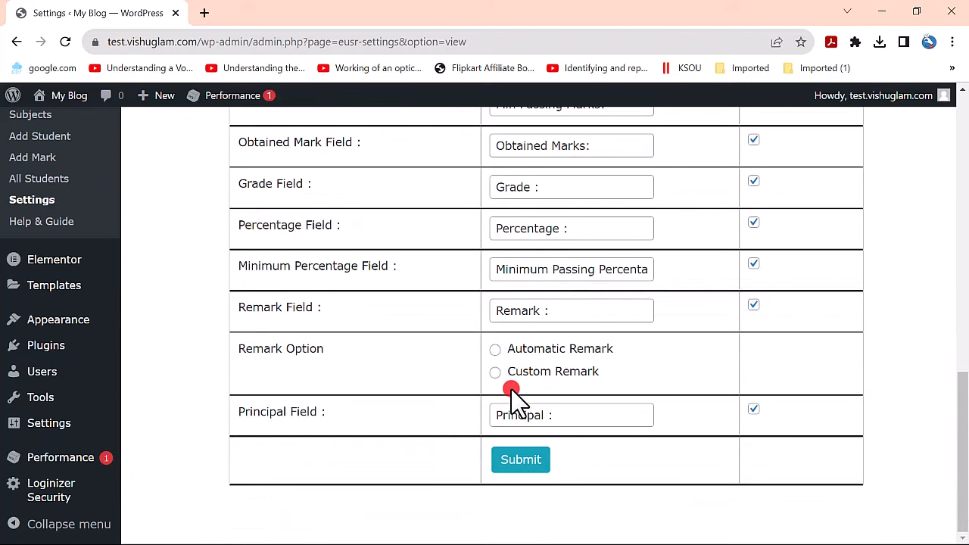
scroll(511, 401, up, 4)
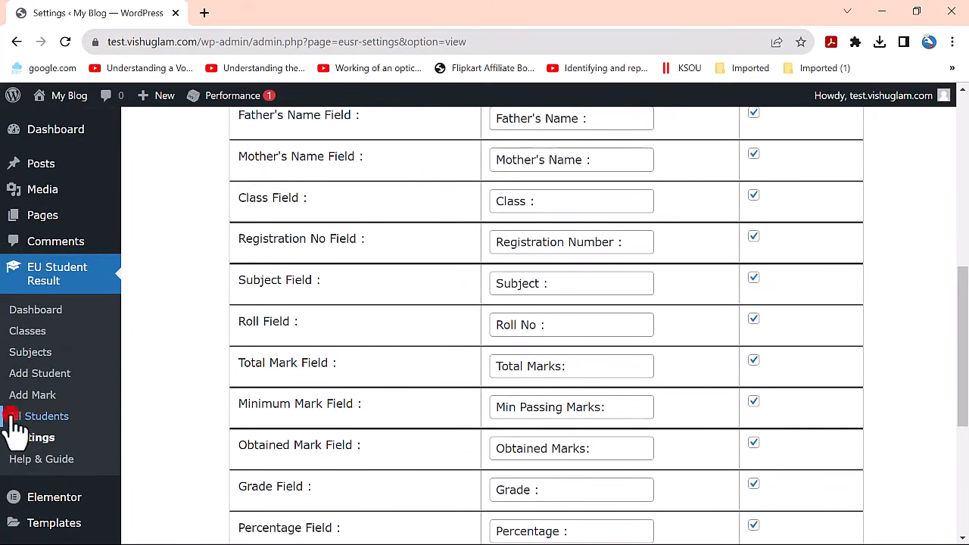
scroll(121, 435, down, 3)
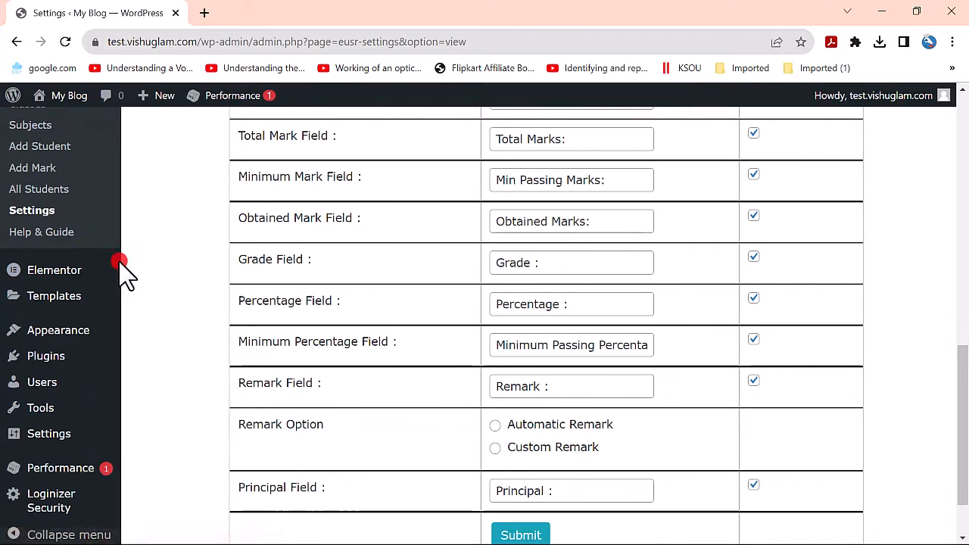
scroll(257, 323, up, 2)
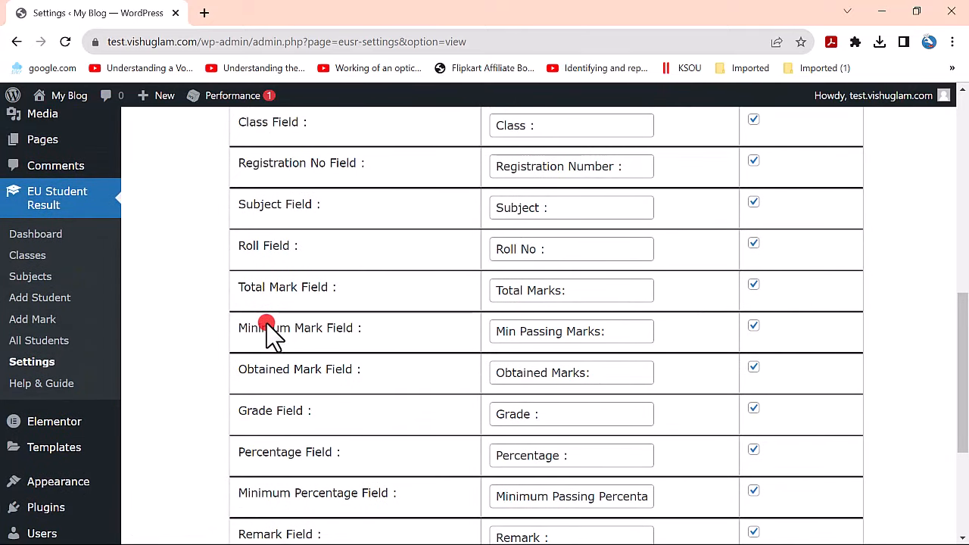
- In the plugin's help guide, copy the [eusr_show_result] shortcode
click(65, 388)
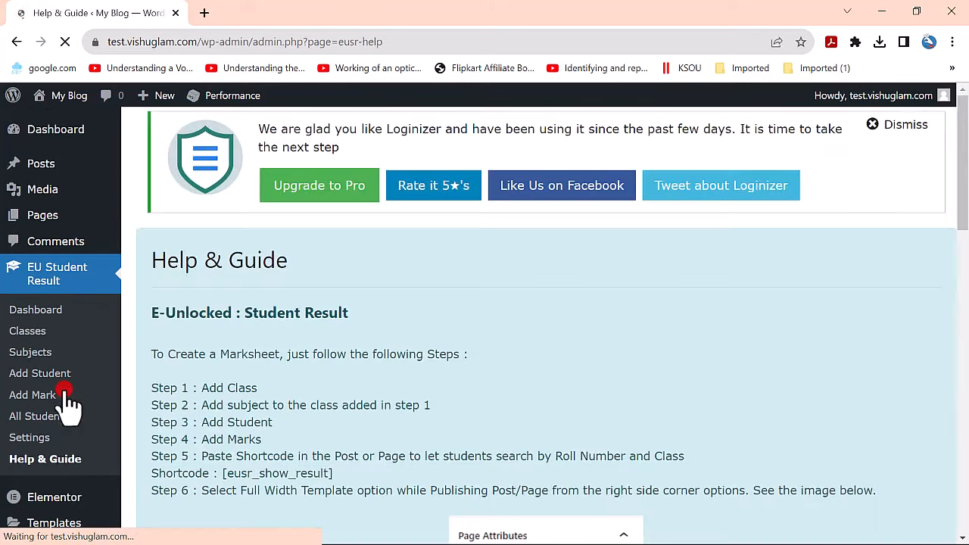
scroll(68, 405, down, 1)
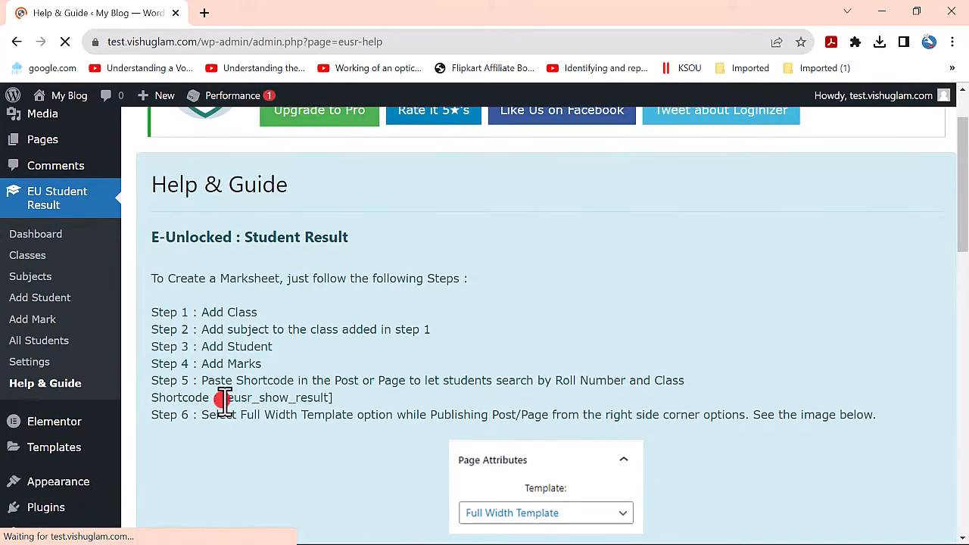
drag(221, 398, 324, 401)
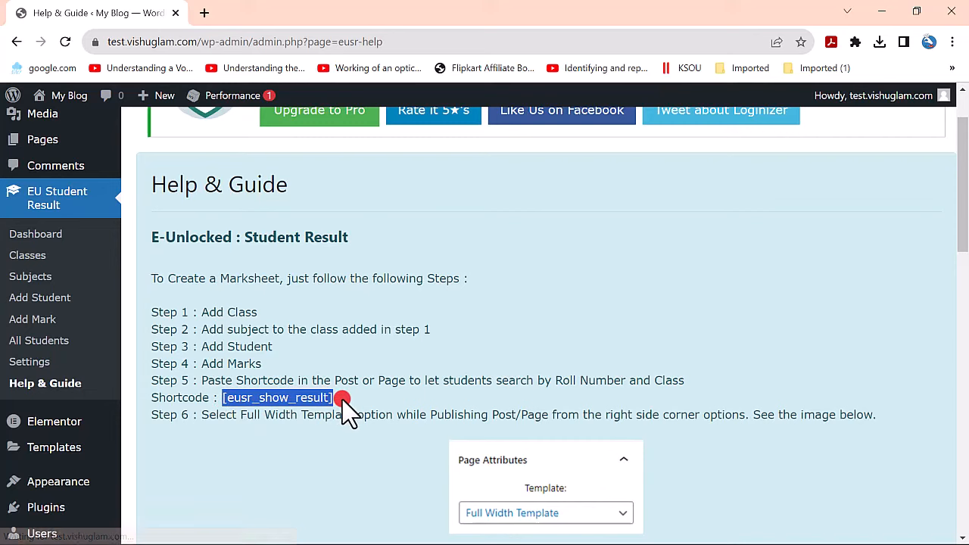
right_click(326, 401)
click(356, 412)
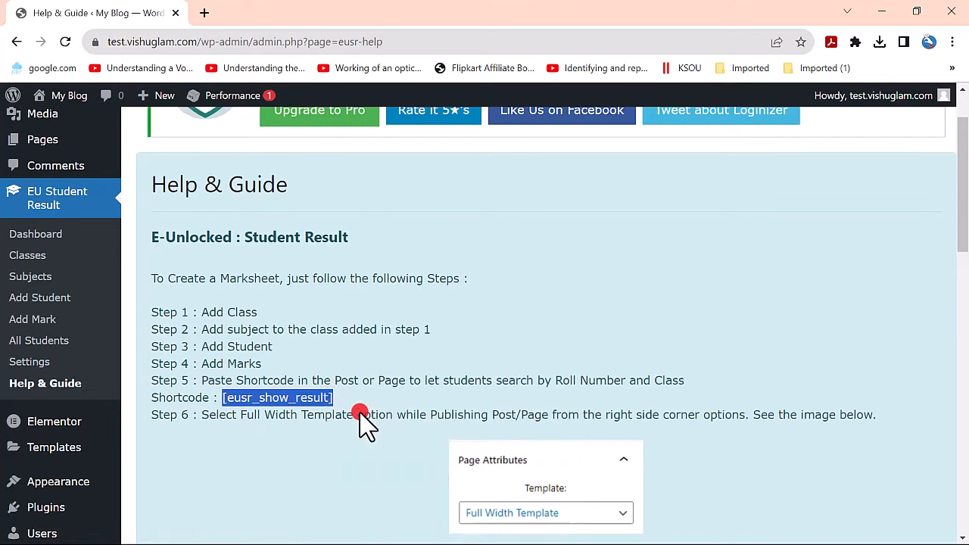
- Start a new blank page from Pages > Add New
scroll(347, 361, up, 1)
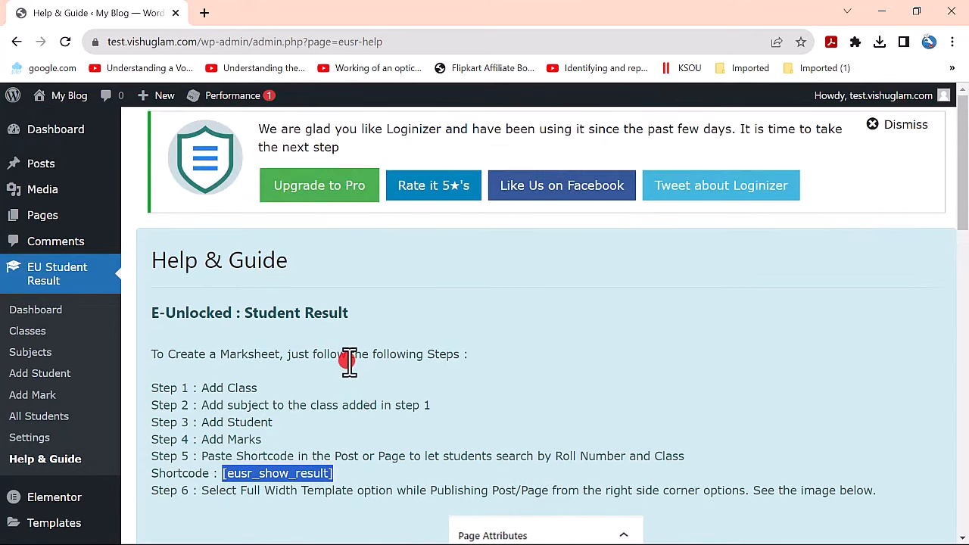
mouse_move(62, 175)
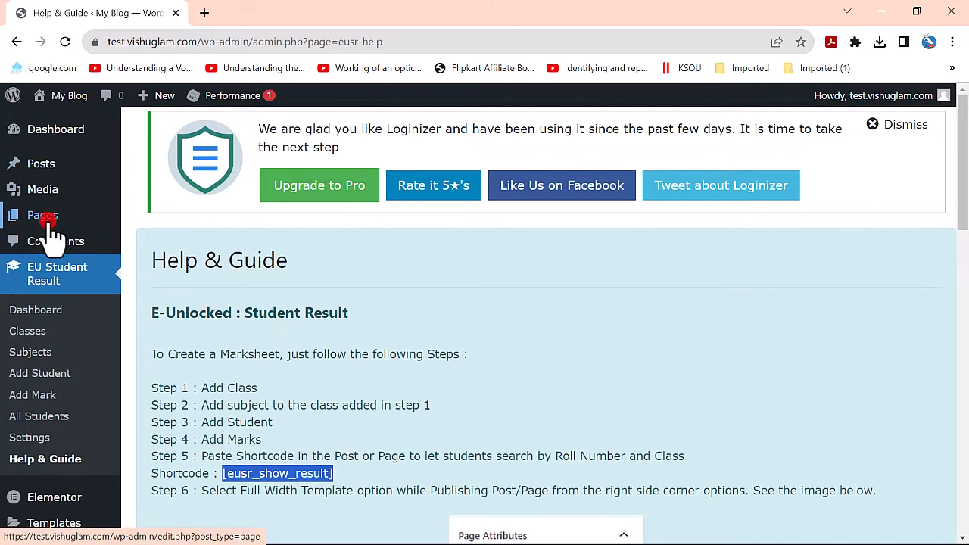
mouse_move(38, 219)
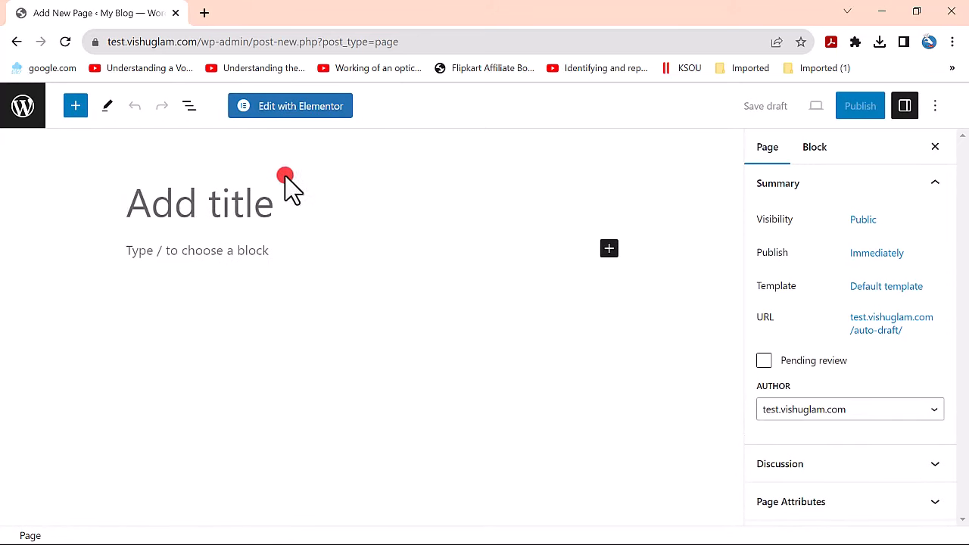
- Give the new page the title 'Student Result'
click(188, 212)
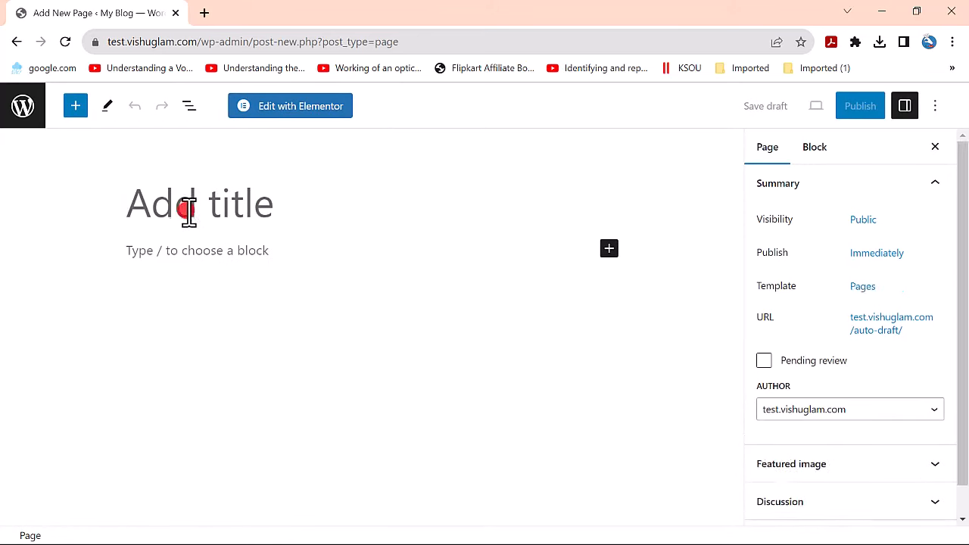
text(E)
key(BackSpace)
text(Student Result)
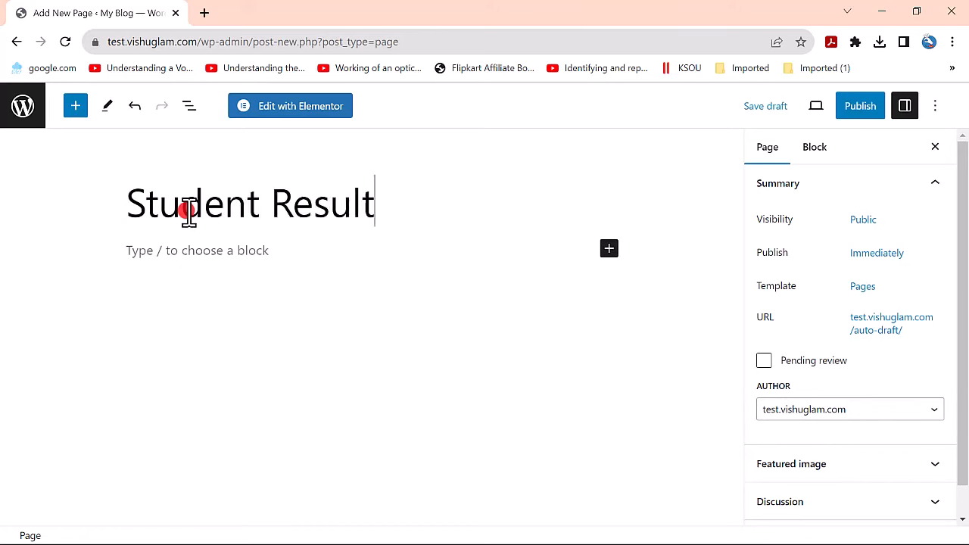
- Add a Shortcode block containing [eusr_show_result] and try publishing the page
click(187, 254)
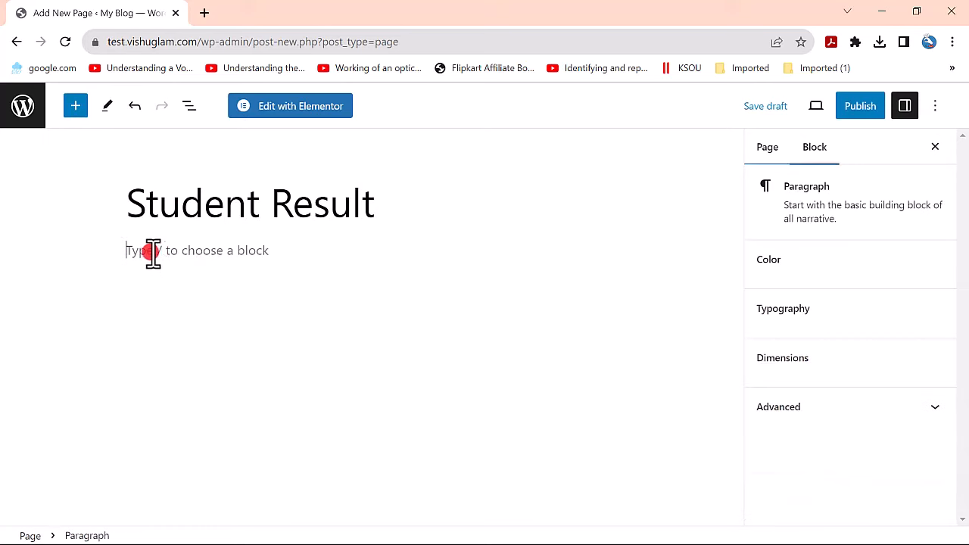
click(76, 106)
text(shortc)
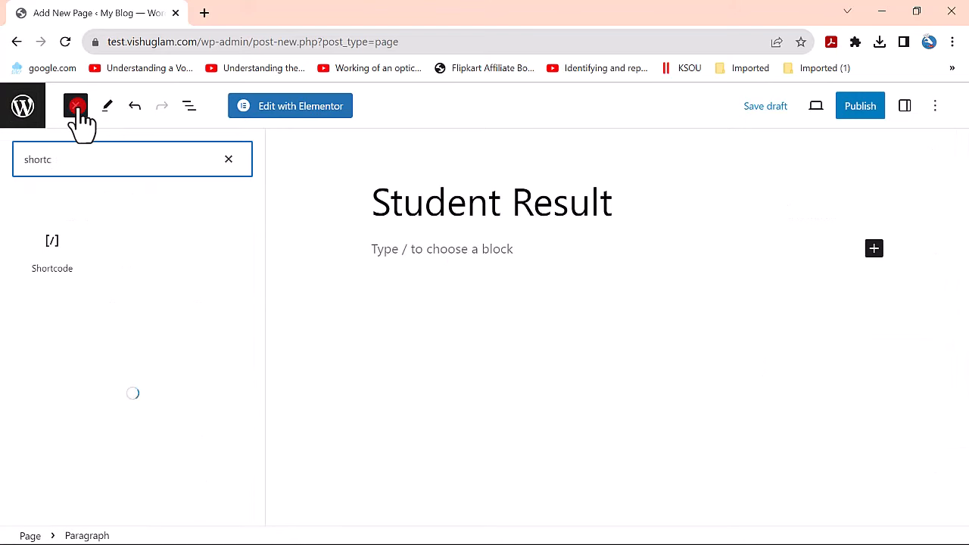
click(47, 239)
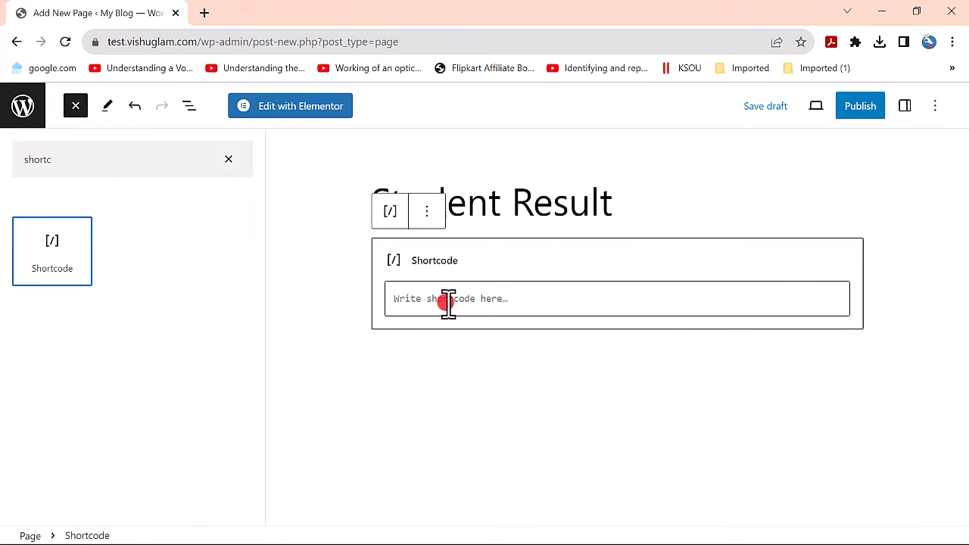
click(447, 300)
key(ctrl+v)
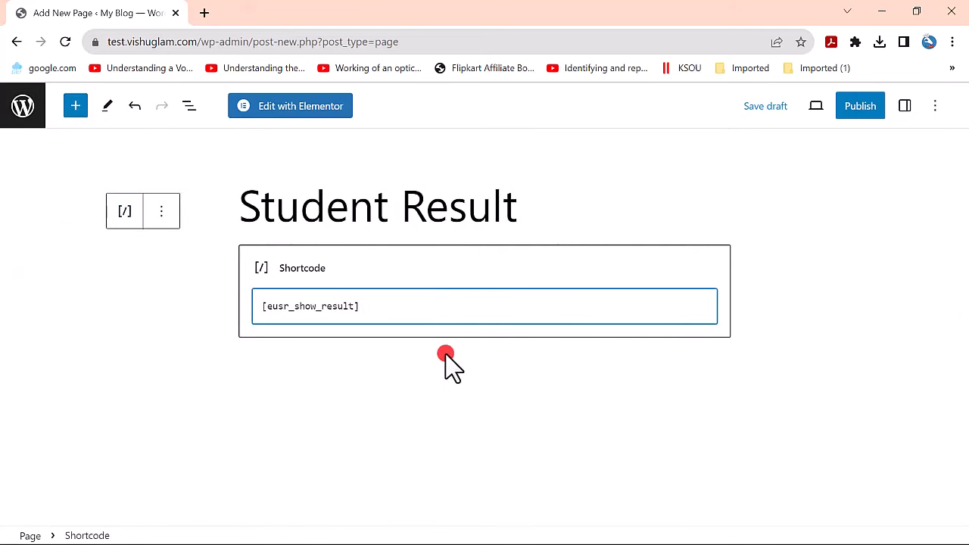
click(447, 363)
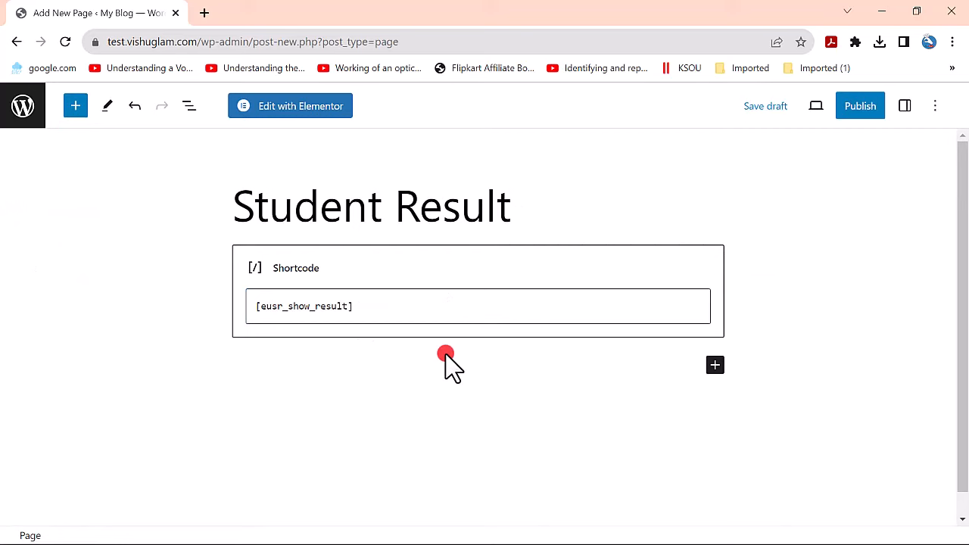
click(864, 114)
click(849, 110)
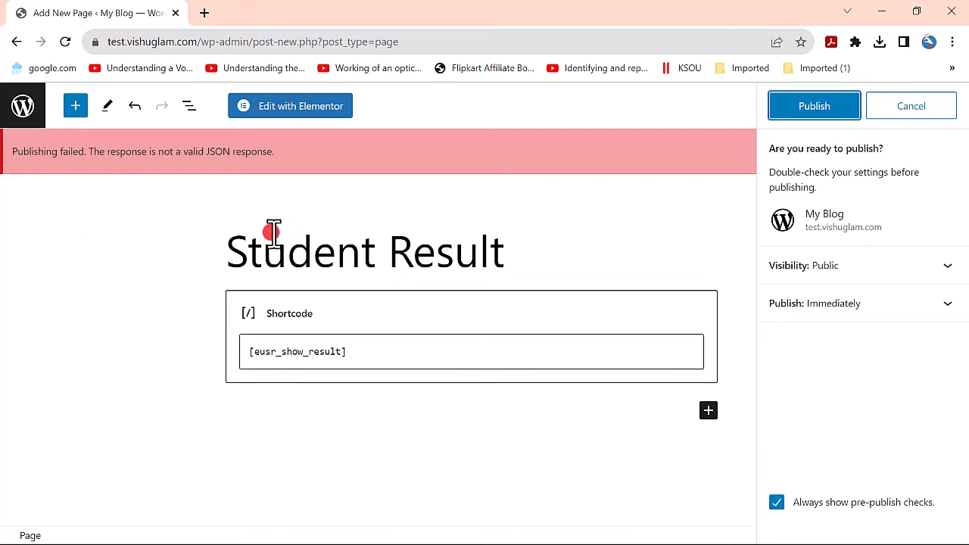
- Stay in the editor and retry publishing the Student Result page
click(24, 108)
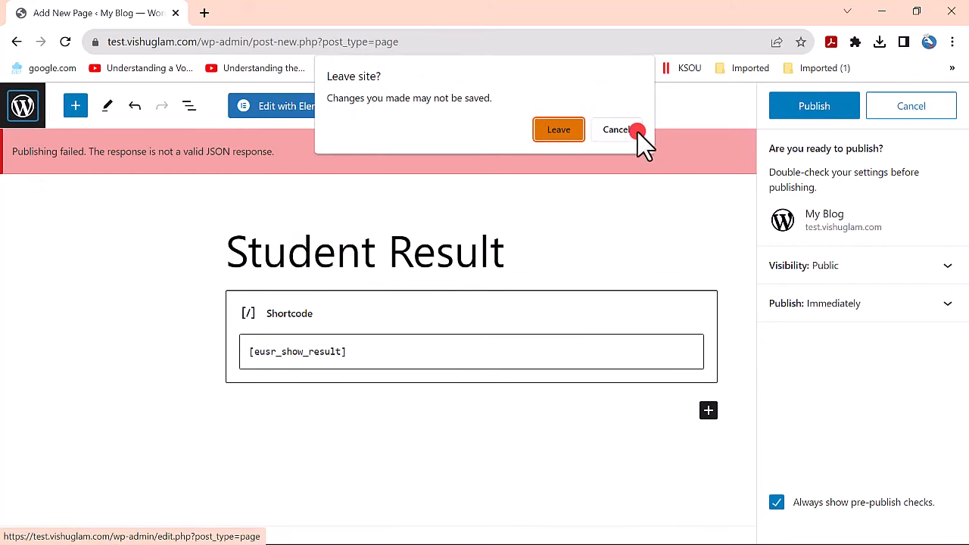
click(617, 130)
click(840, 117)
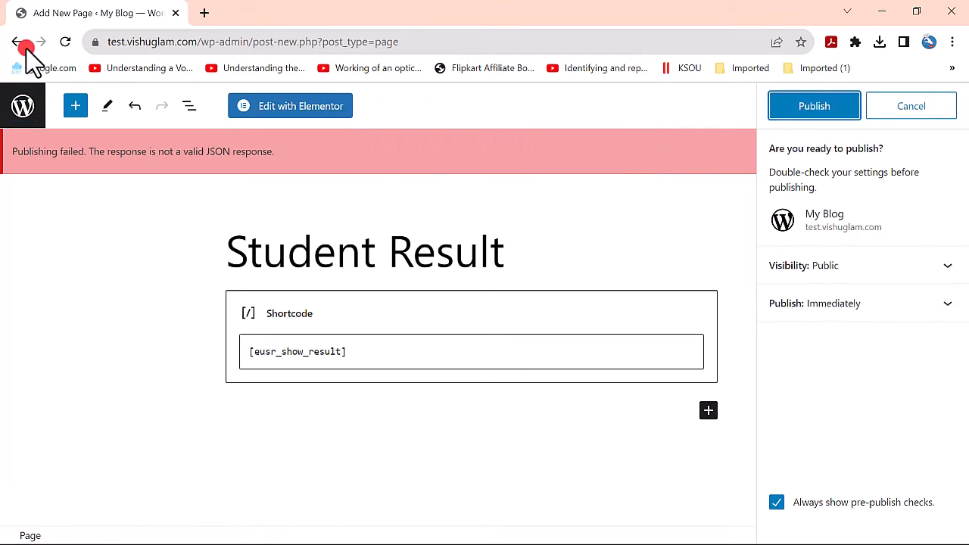
- Go to the test.vishuglam.com admin address, confirming you want to leave the unsaved editor
click(198, 42)
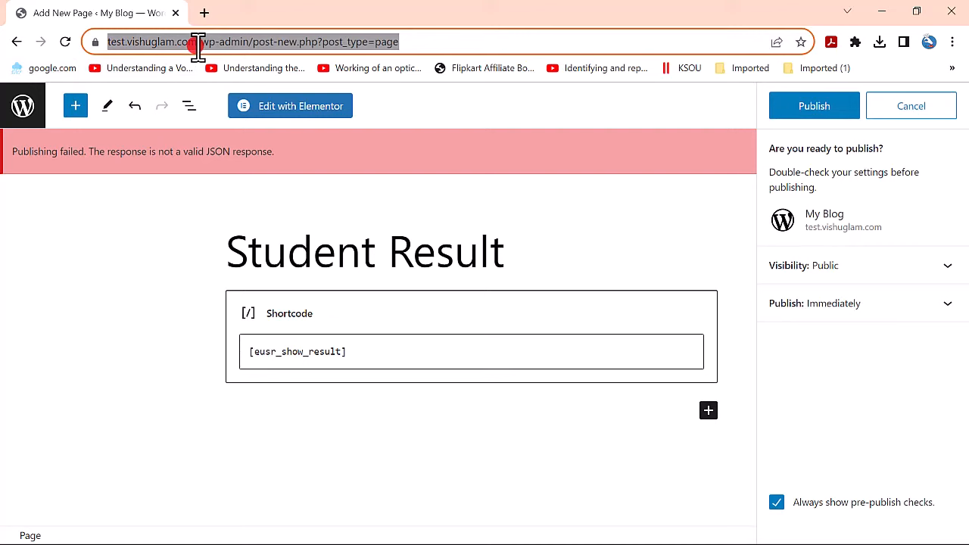
text(test.vishuglam.com/)
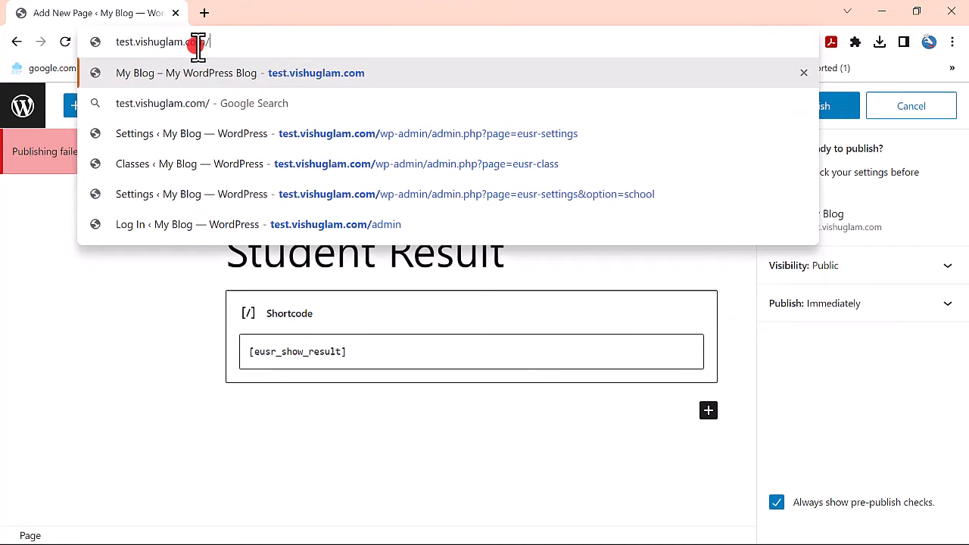
text(ad)
key(Return)
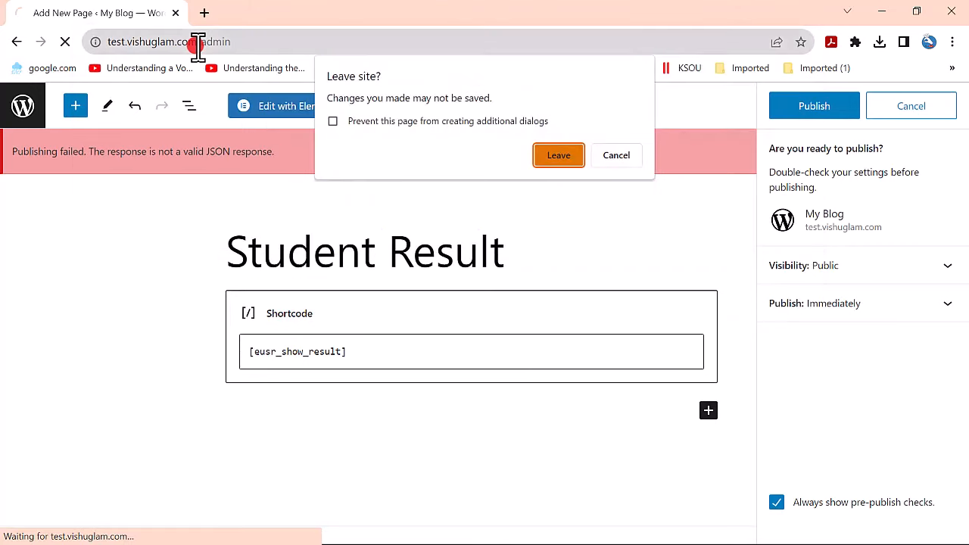
click(574, 151)
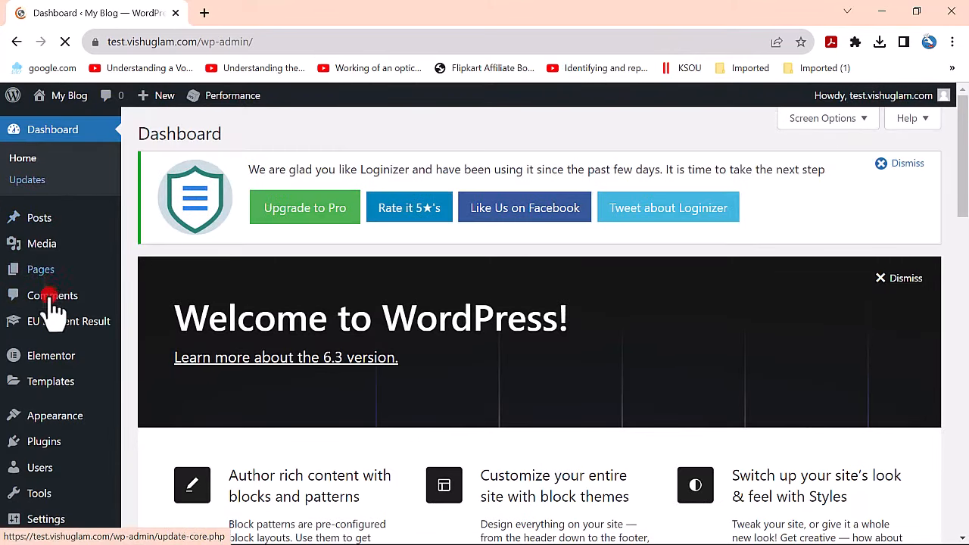
- From All Pages, open Student Result's View link in a new tab and switch to it
click(47, 276)
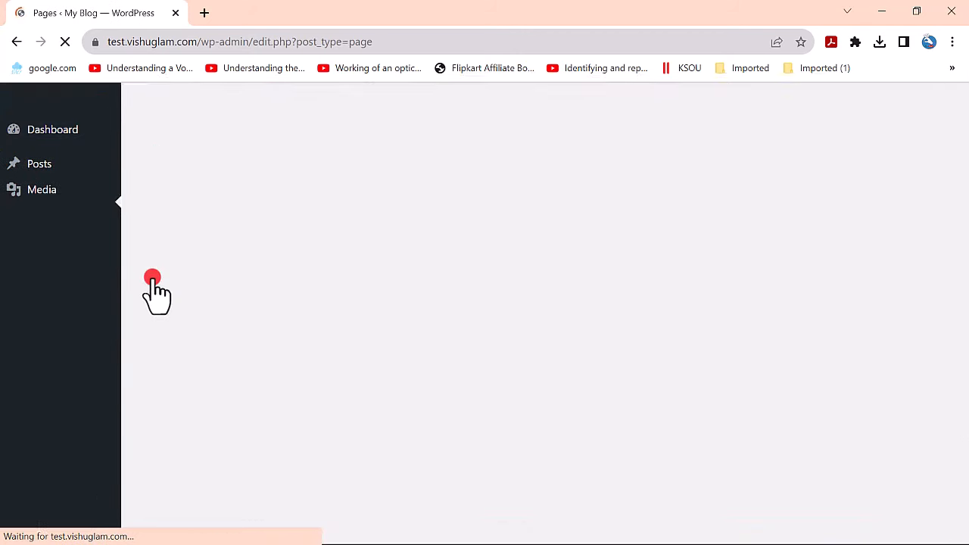
scroll(270, 335, down, 2)
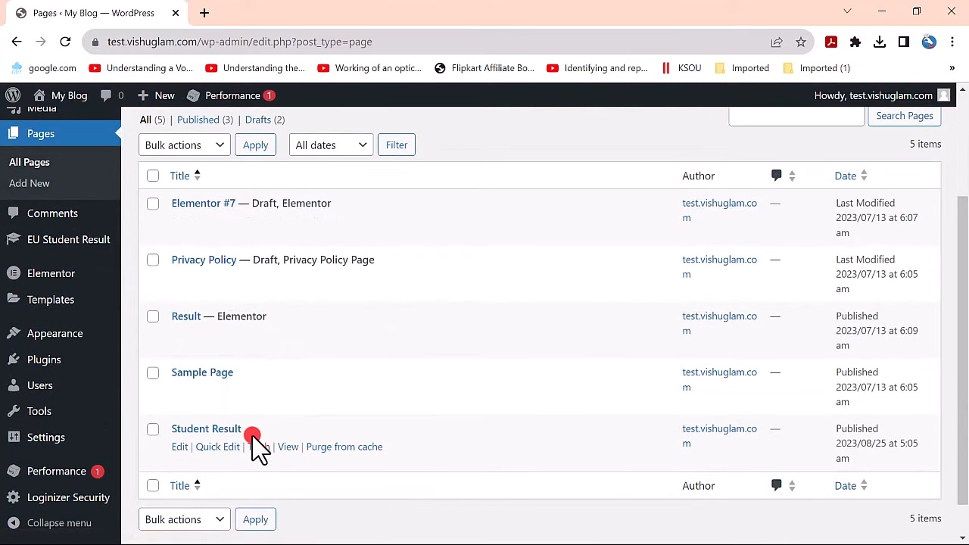
right_click(292, 447)
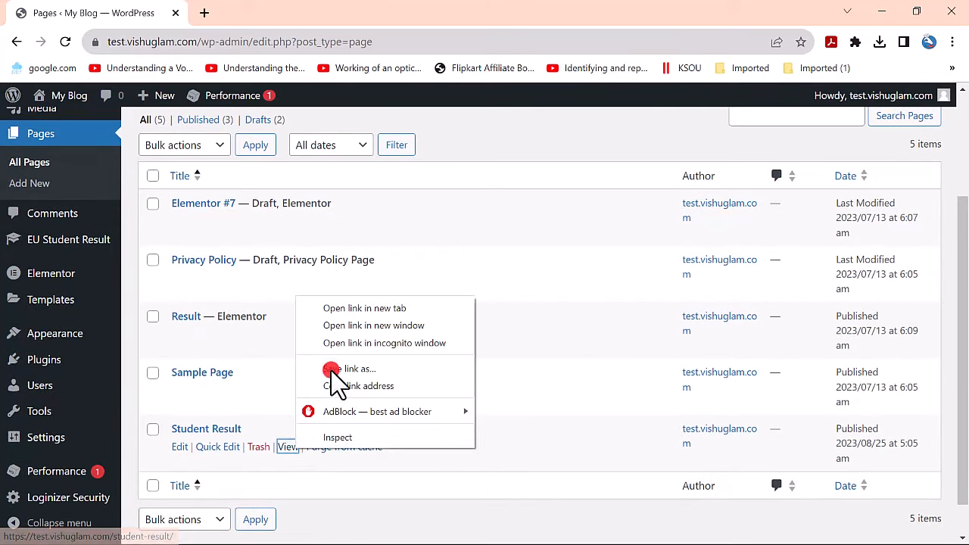
click(348, 312)
click(275, 9)
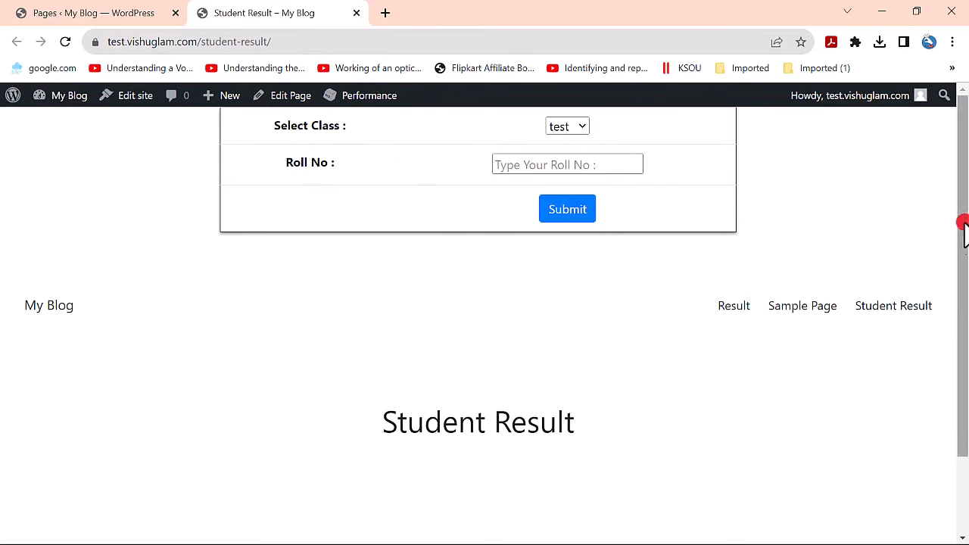
- Search class ADIT with roll number 1001 to bring up the EasyLikeABCD progress report
drag(963, 225, 963, 291)
scroll(657, 236, up, 2)
click(585, 129)
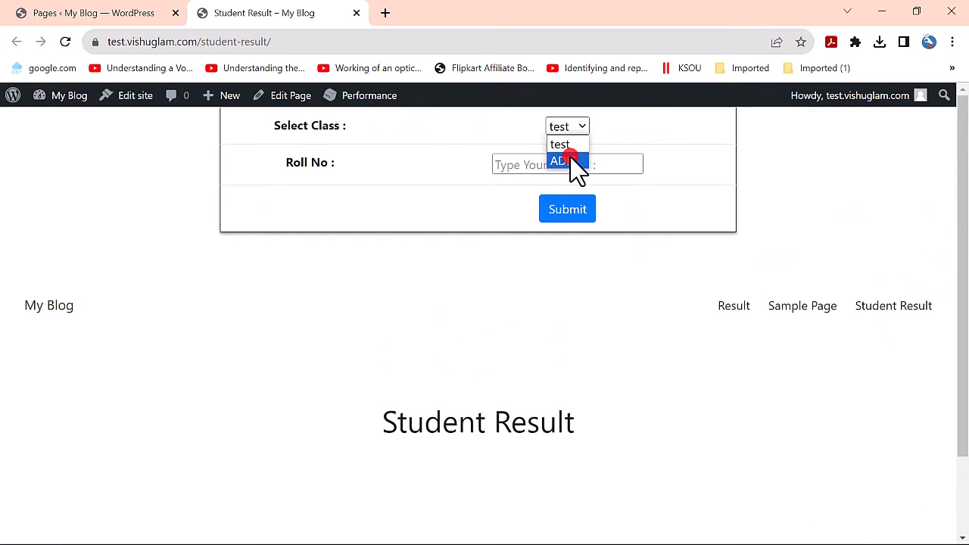
click(569, 160)
click(596, 160)
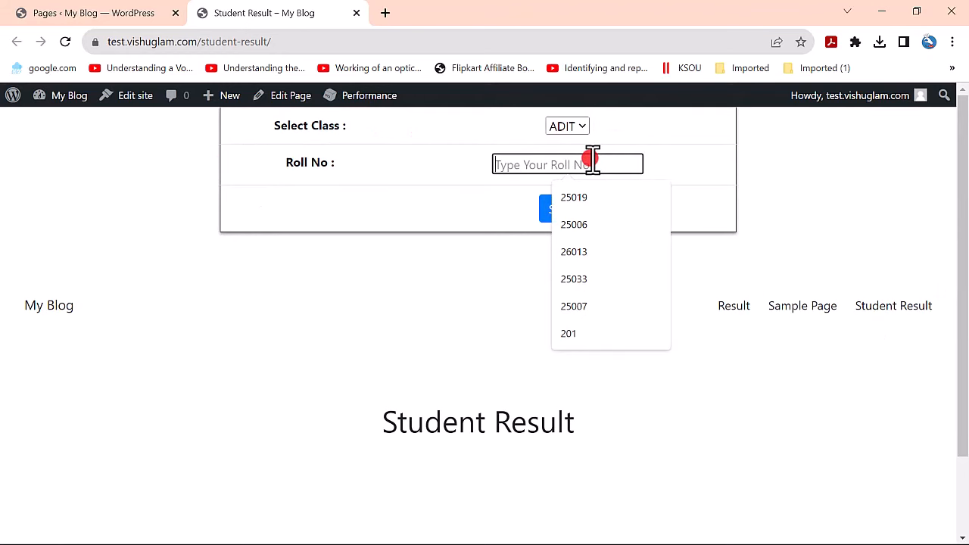
text(100)
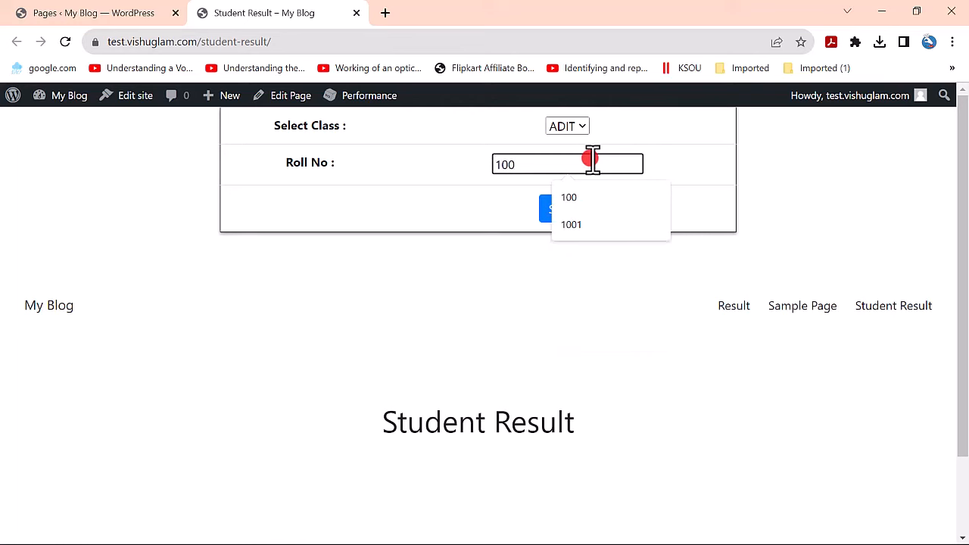
text(1)
click(578, 217)
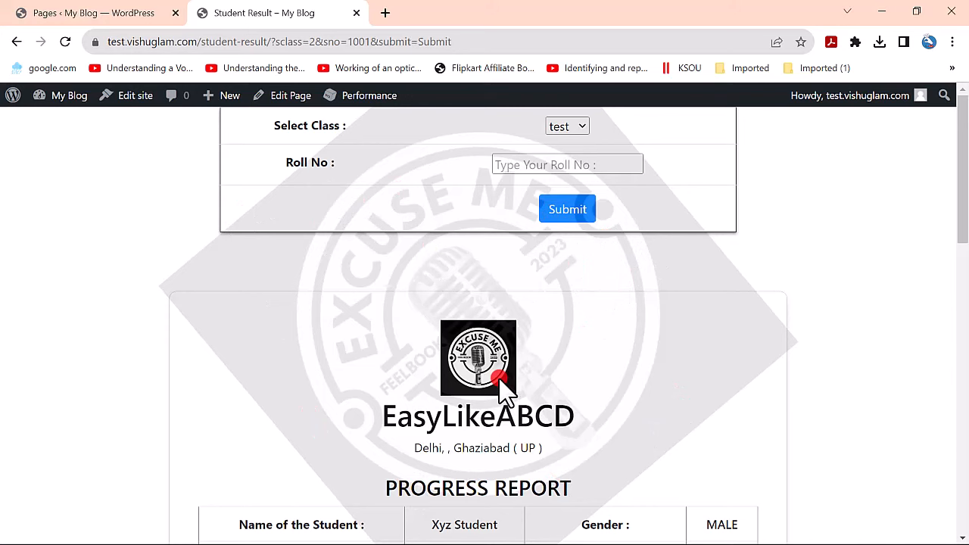
scroll(499, 380, down, 4)
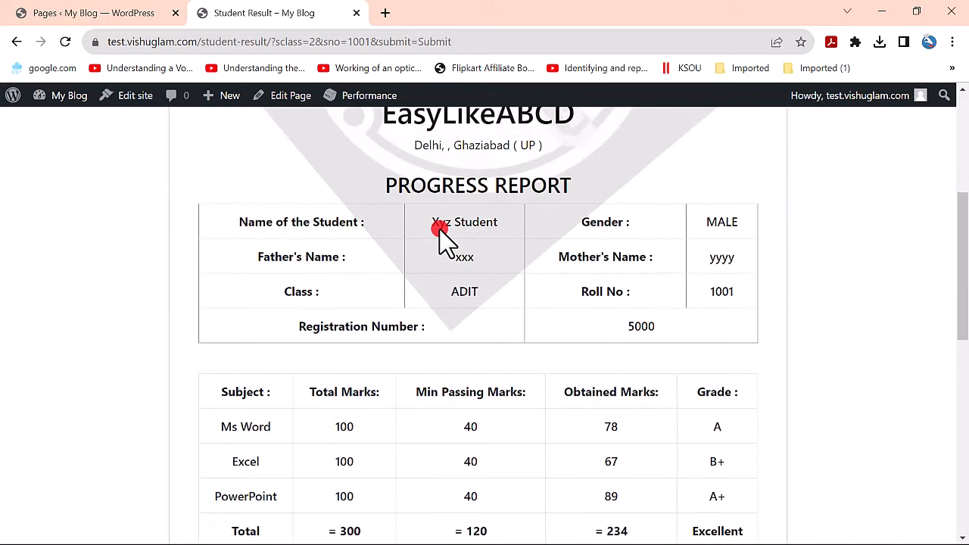
scroll(711, 257, down, 3)
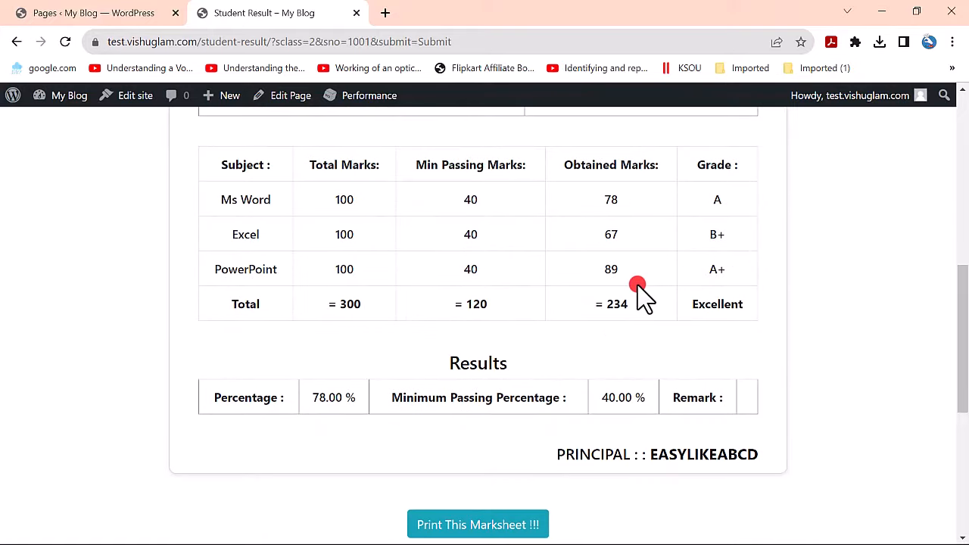
scroll(530, 283, up, 1)
drag(227, 240, 492, 315)
drag(326, 377, 463, 370)
click(595, 429)
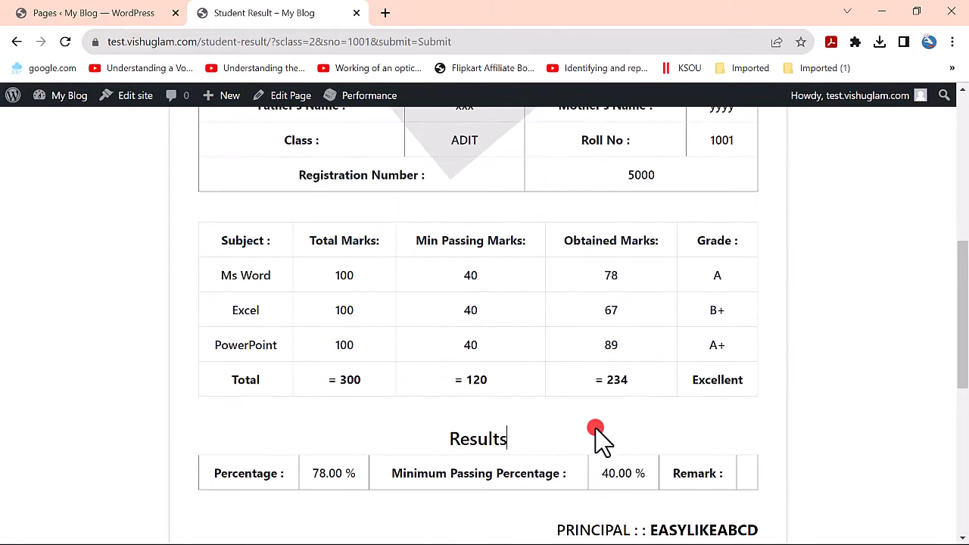
drag(698, 268, 727, 270)
drag(731, 309, 720, 310)
double_click(713, 347)
scroll(647, 352, down, 2)
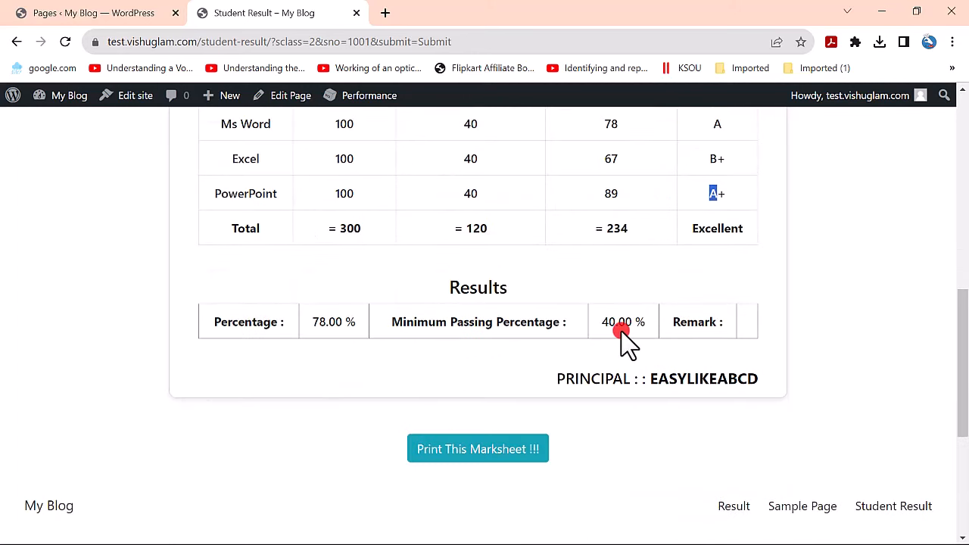
drag(300, 325, 599, 326)
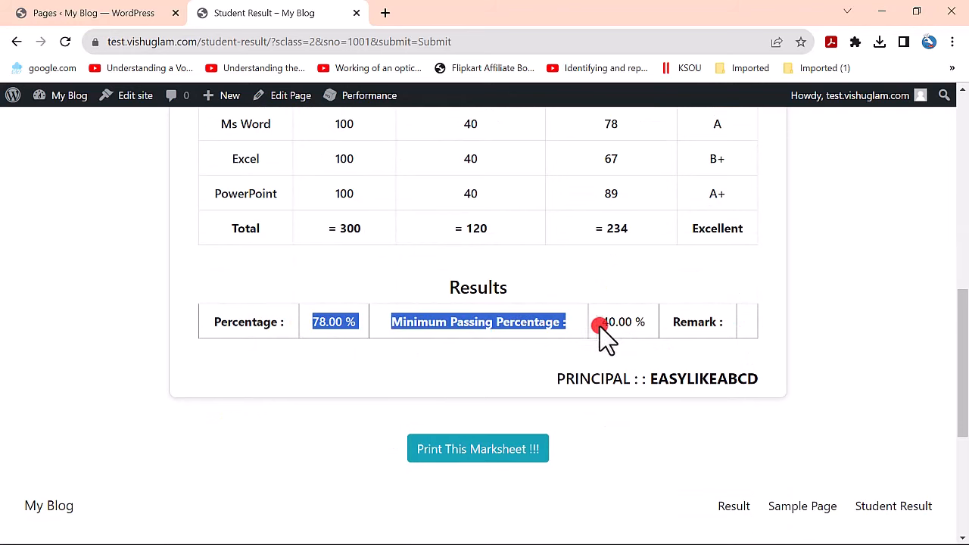
click(719, 332)
drag(716, 358, 606, 379)
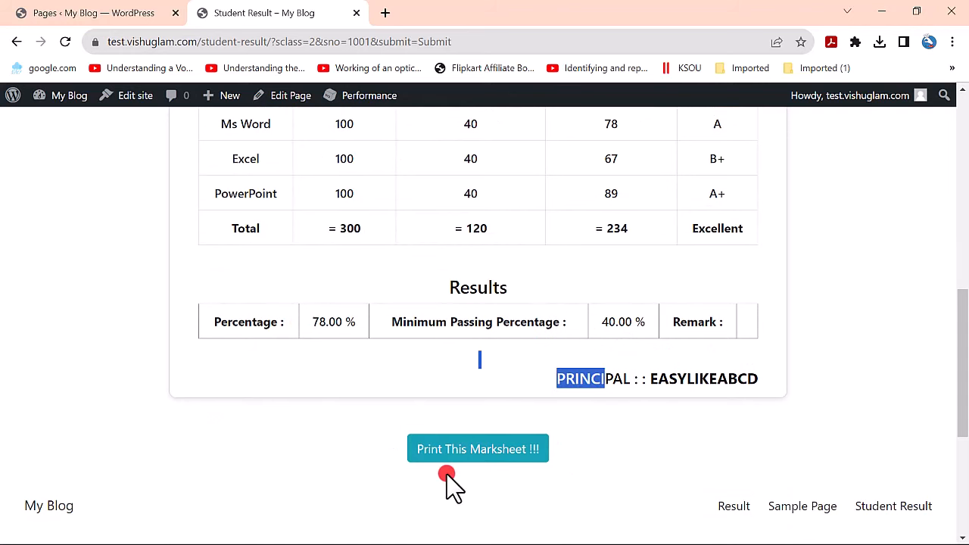
scroll(491, 456, up, 1)
scroll(491, 457, up, 6)
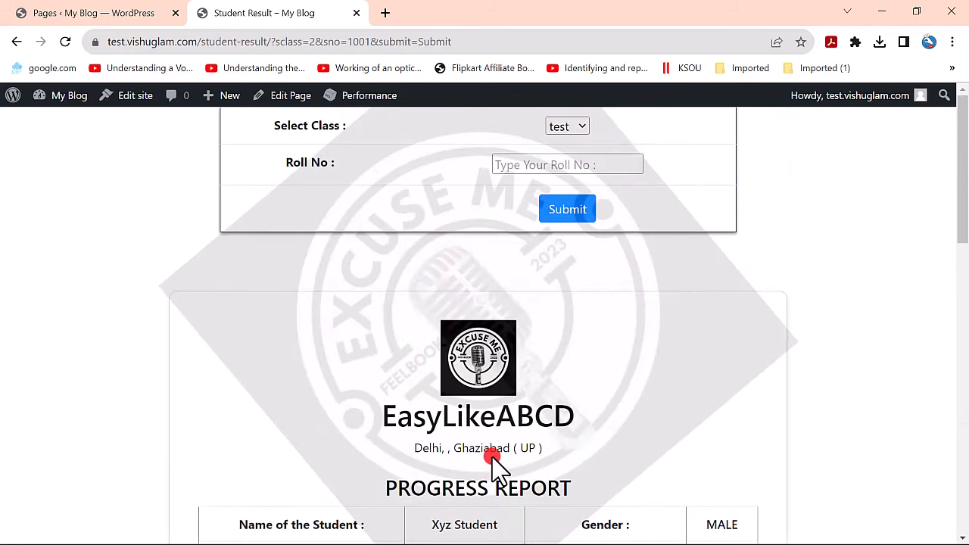
scroll(492, 457, down, 12)
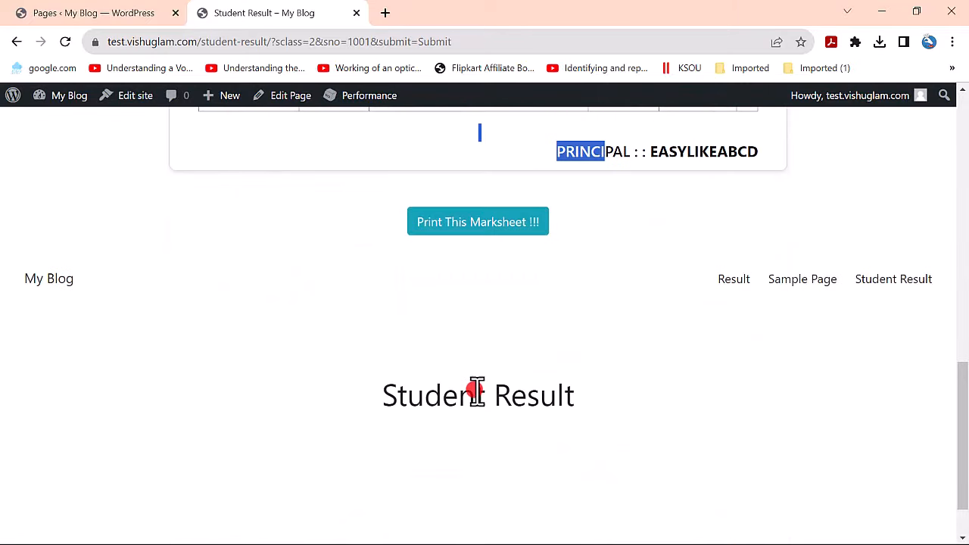
scroll(476, 390, down, 1)
scroll(478, 411, up, 13)
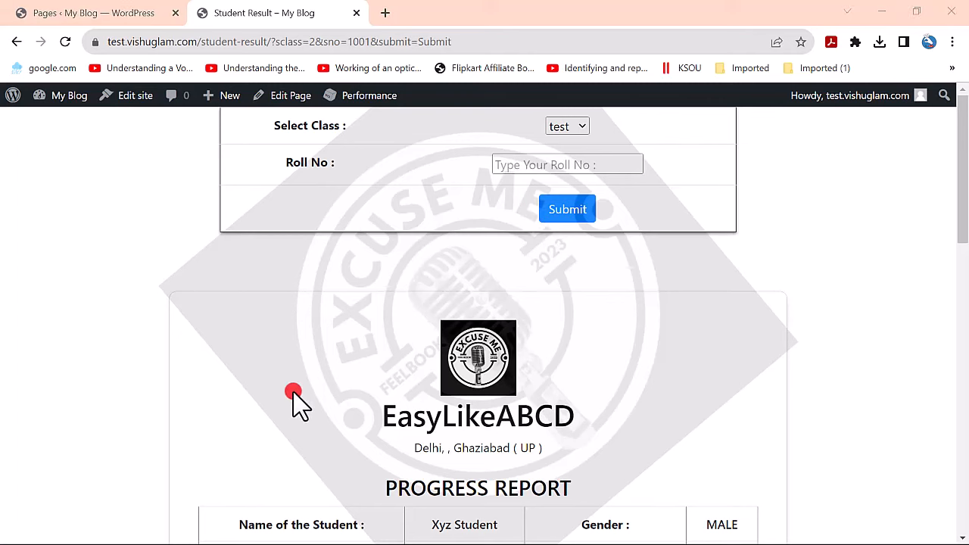
- Open the itclass.in website in a new browser tab
click(386, 13)
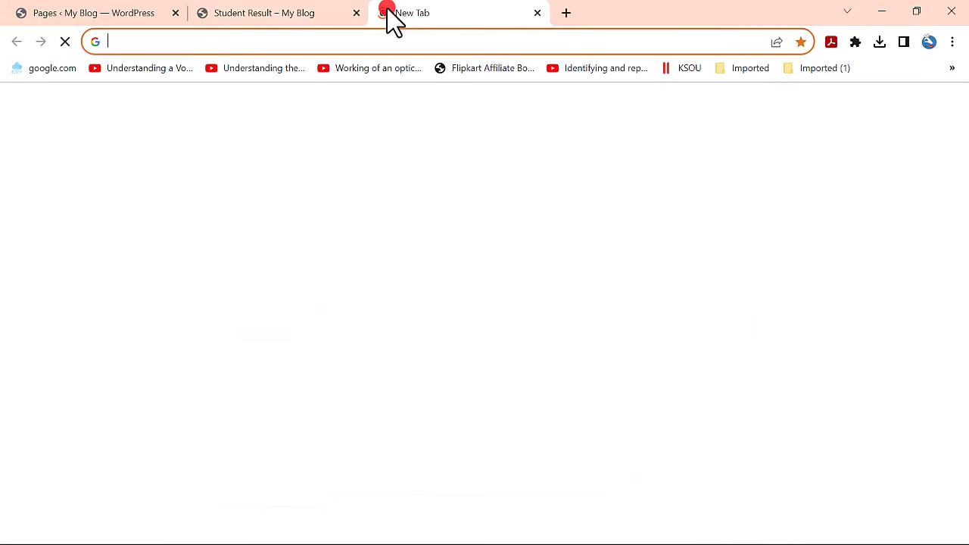
text(it)
key(Return)
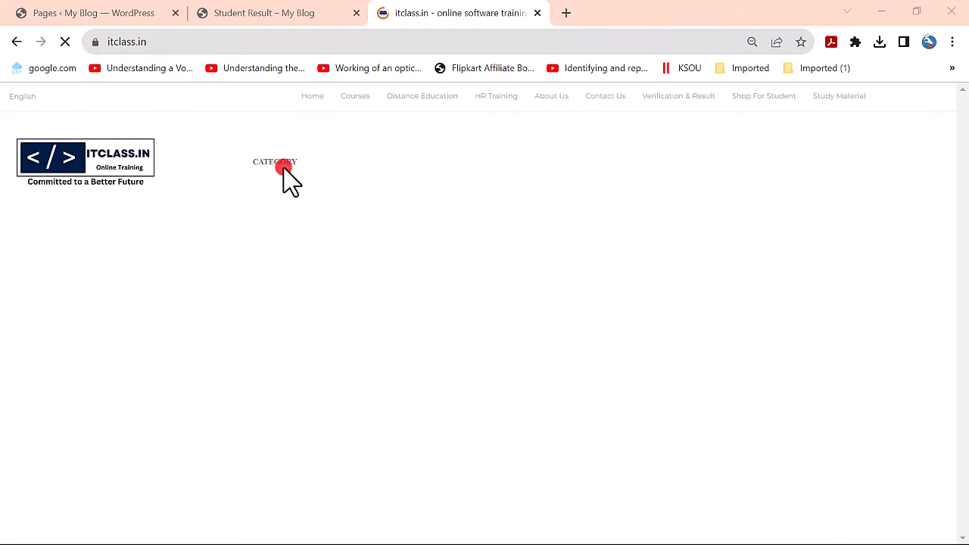
- Find the Student online result plugin wordpress course in the course slider and choose GET COURSE
scroll(353, 256, down, 10)
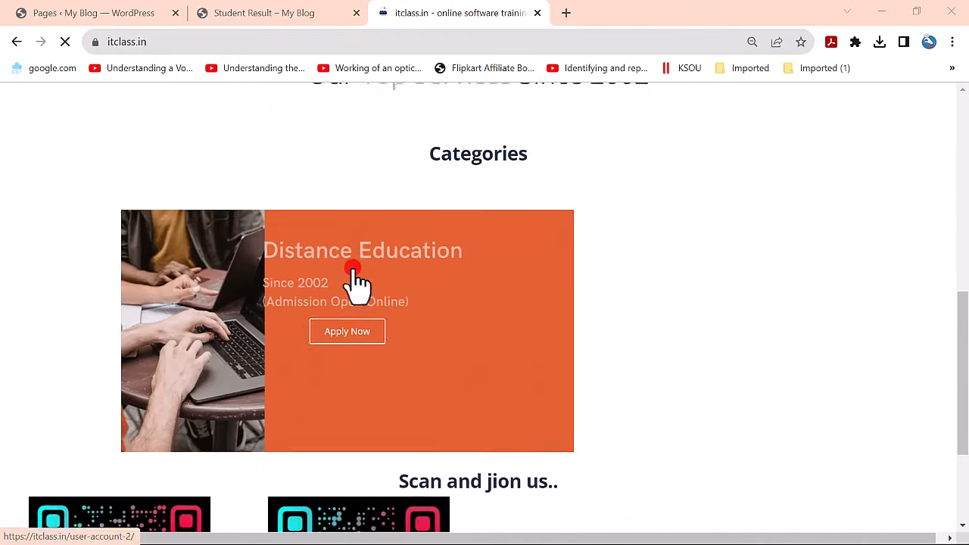
scroll(523, 199, down, 6)
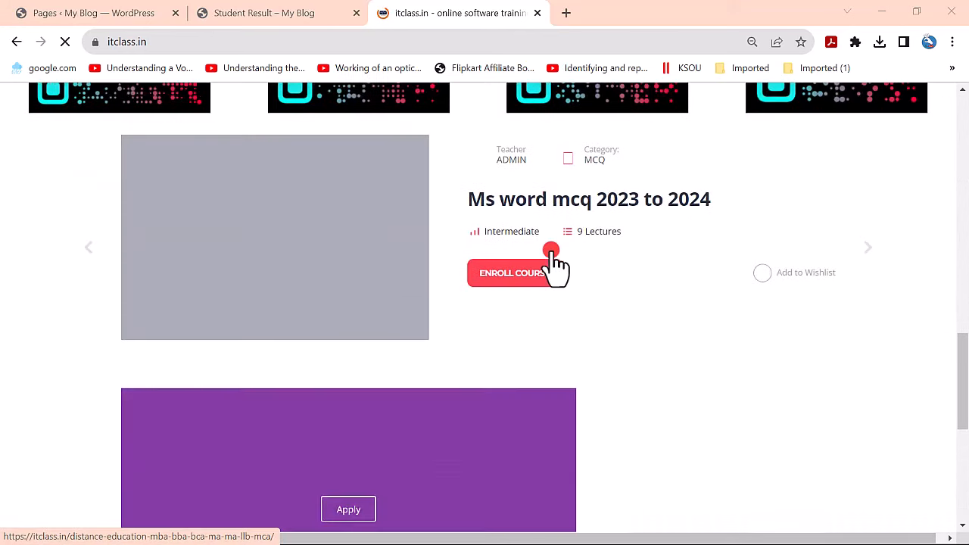
scroll(859, 220, up, 3)
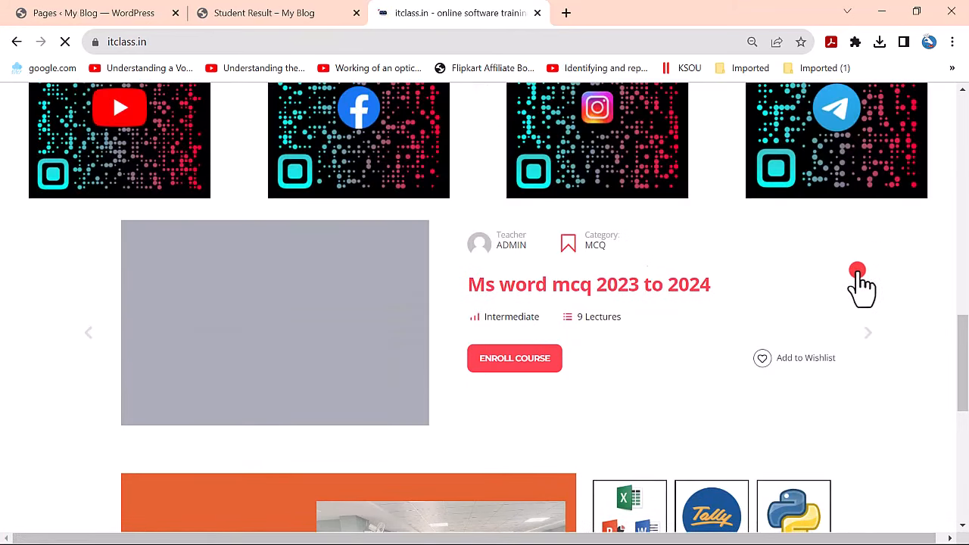
scroll(510, 335, up, 3)
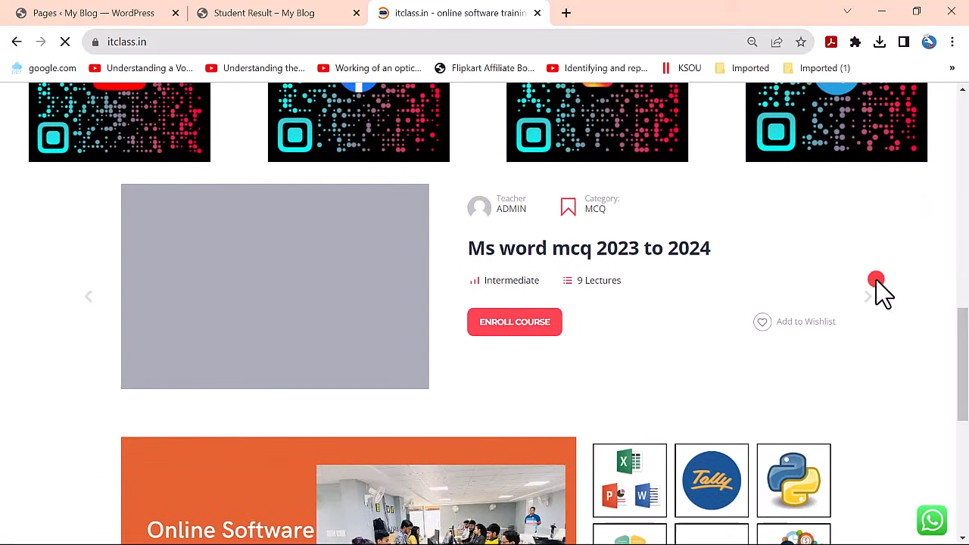
scroll(868, 316, up, 2)
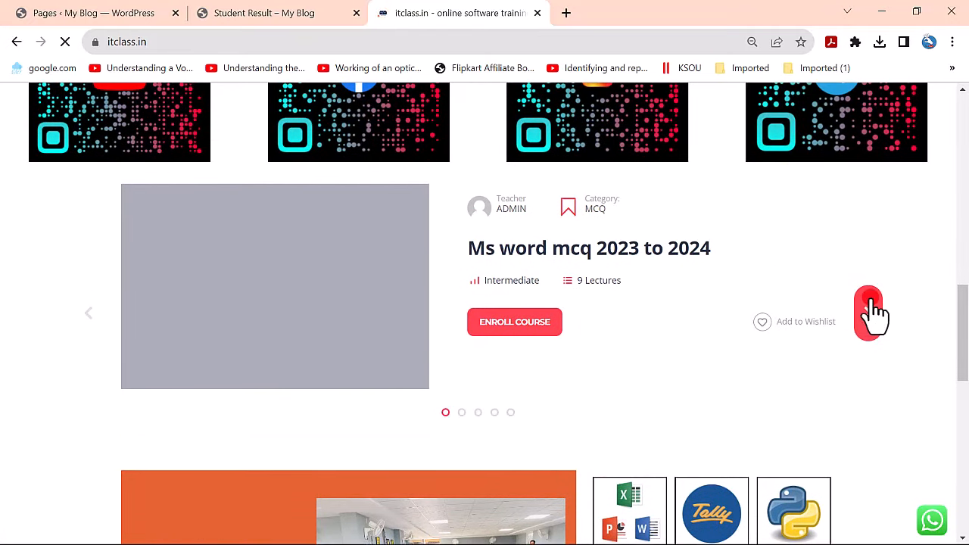
click(868, 312)
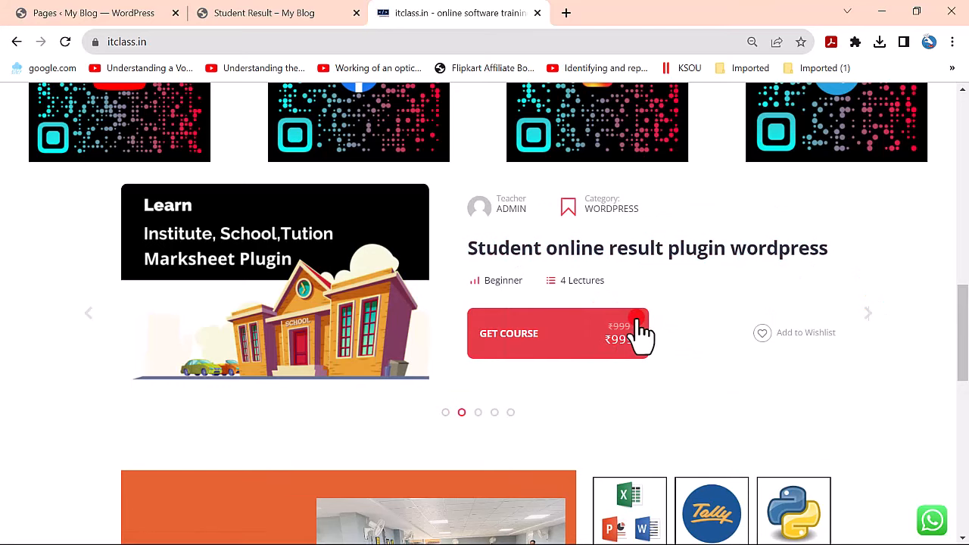
scroll(613, 363, down, 2)
scroll(615, 238, up, 1)
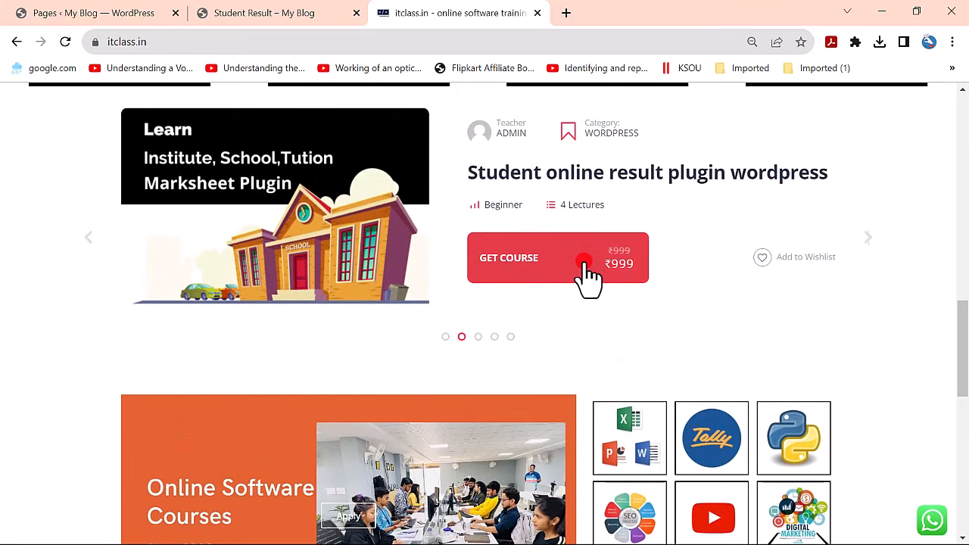
click(584, 264)
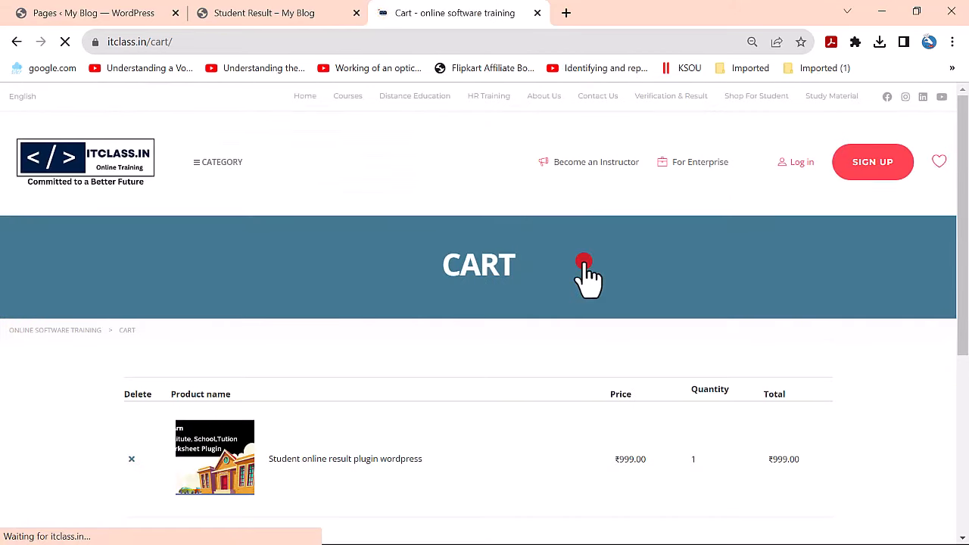
- Review the cart and highlight the course's ₹999.00 price, briefly focusing the Coupon code field
scroll(585, 265, down, 3)
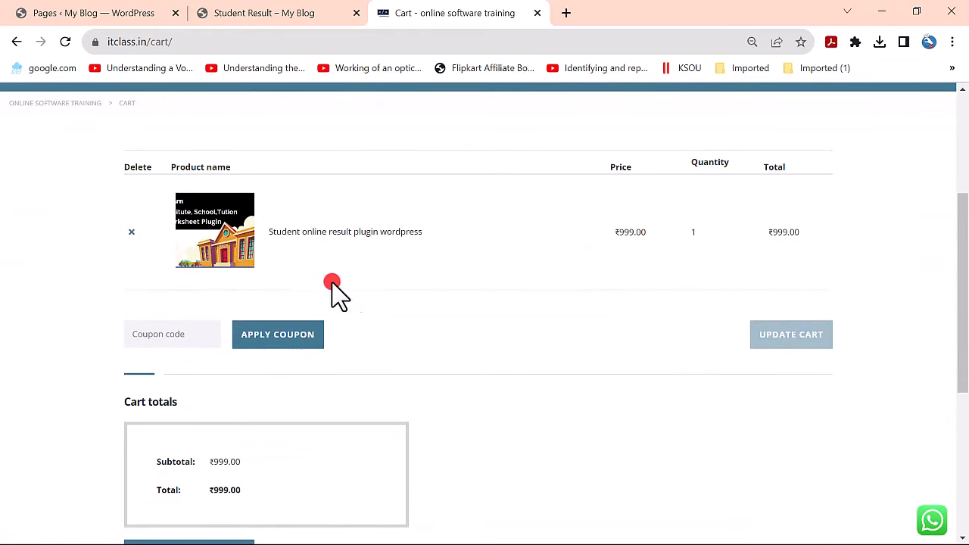
click(170, 338)
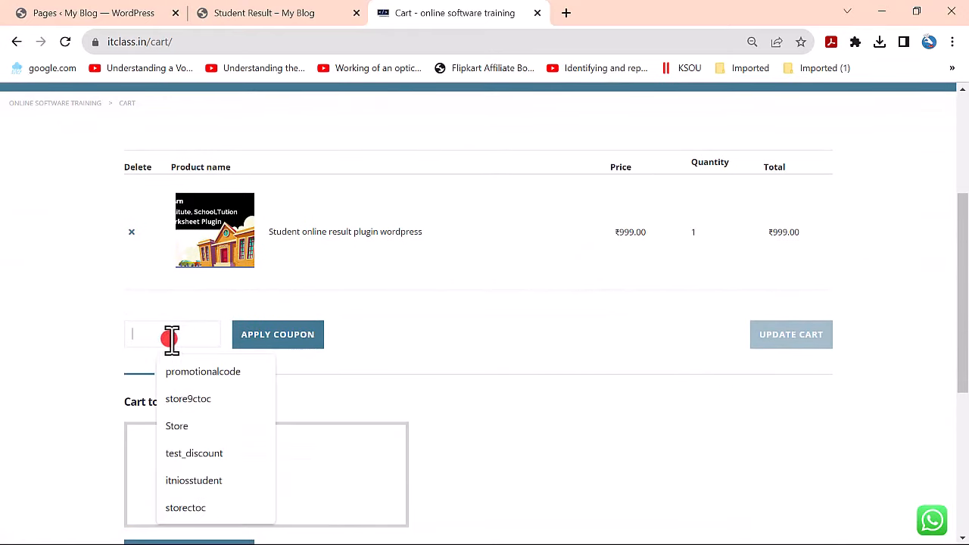
click(291, 364)
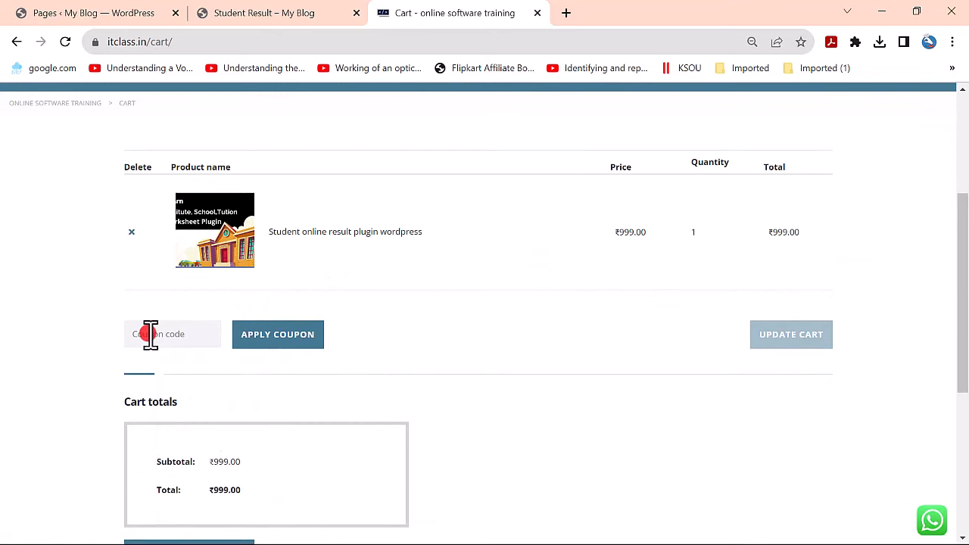
drag(606, 237, 676, 240)
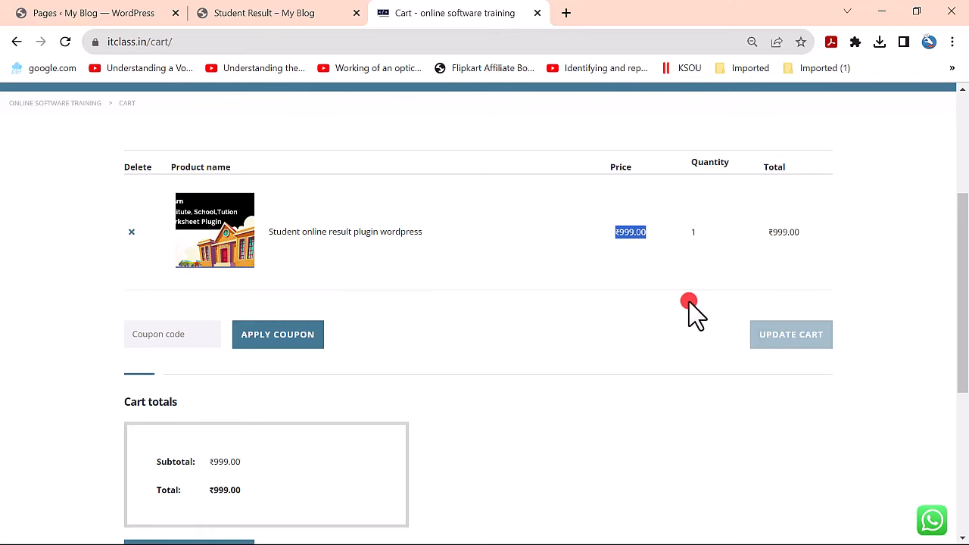
scroll(612, 335, up, 3)
scroll(612, 336, down, 2)
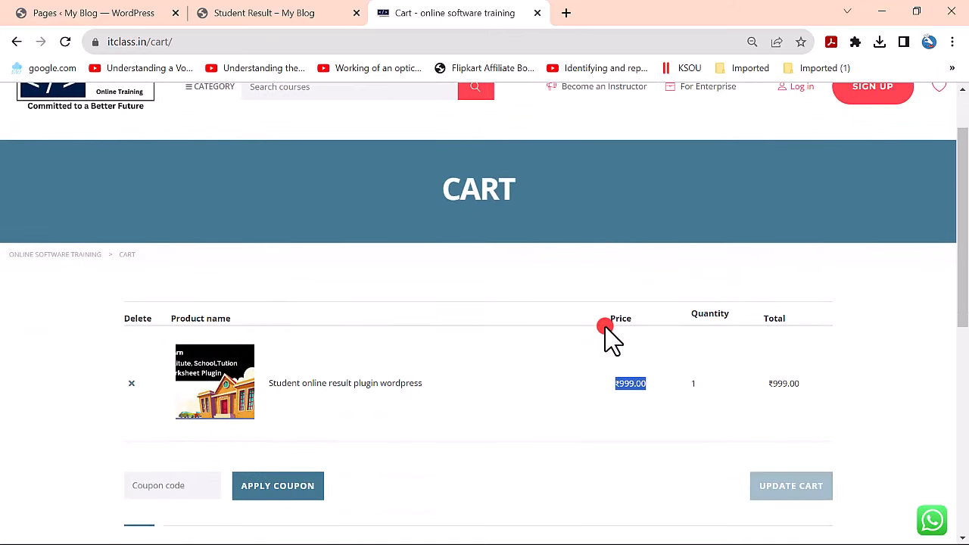
scroll(610, 338, down, 1)
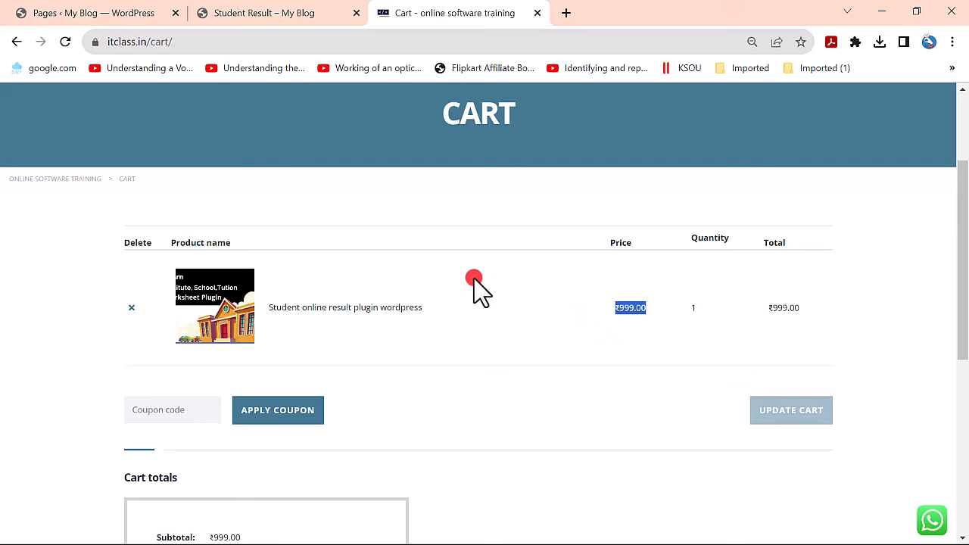